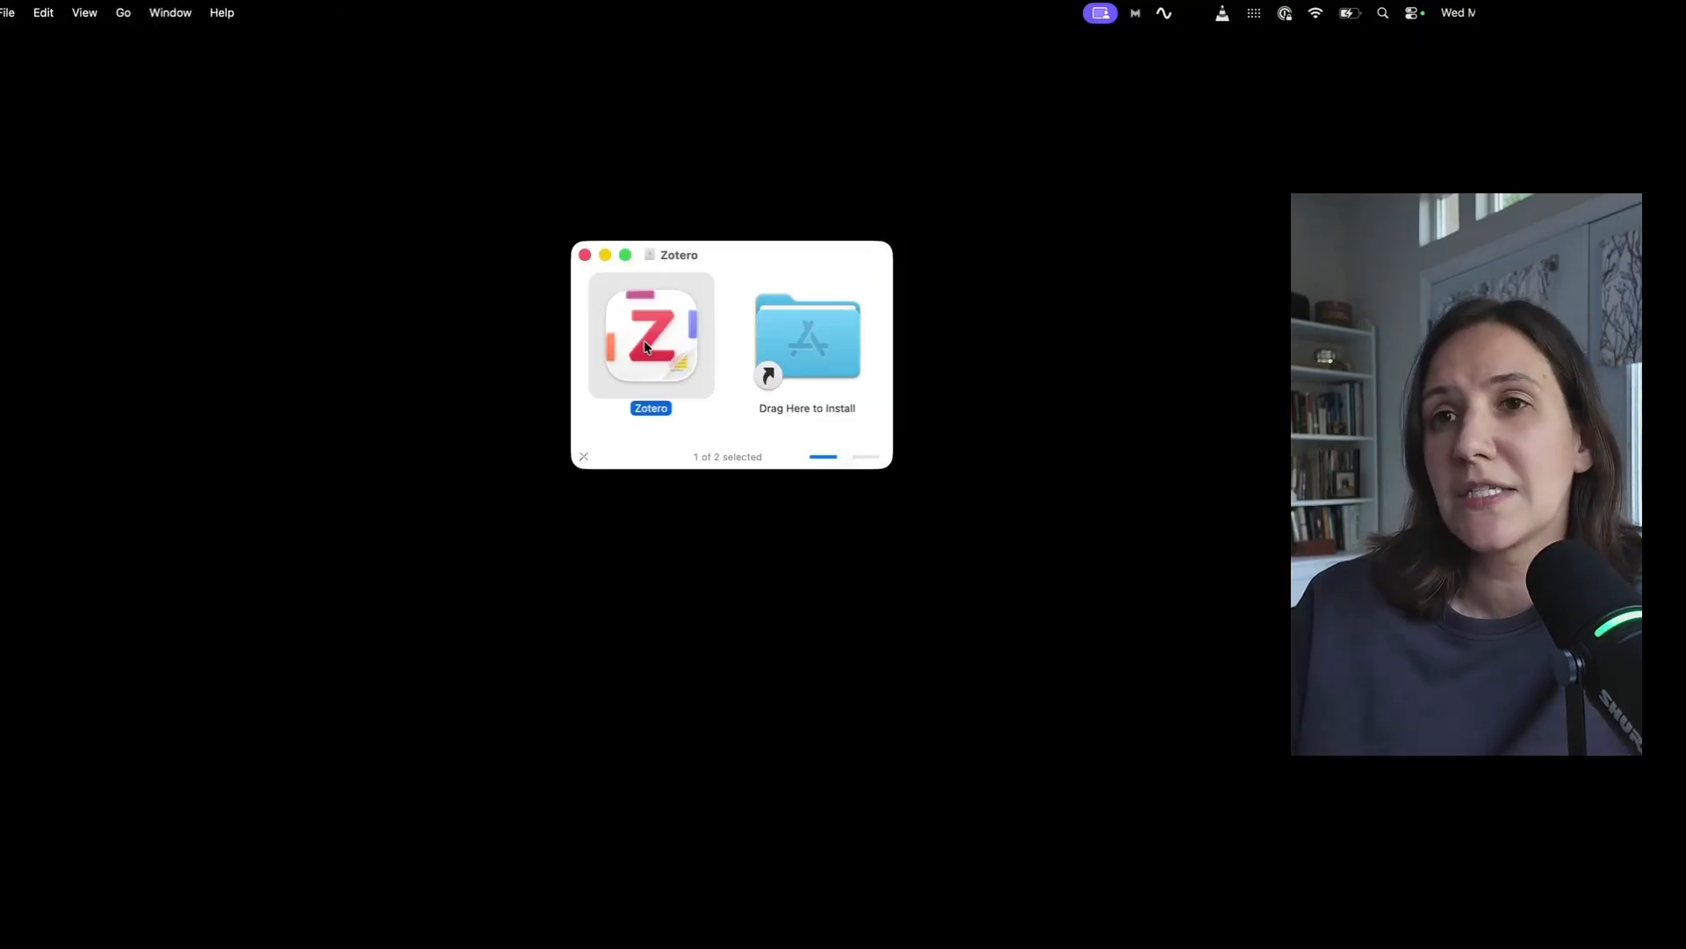
Install Zotero into the Applications folder.
drag(645, 347, 824, 362)
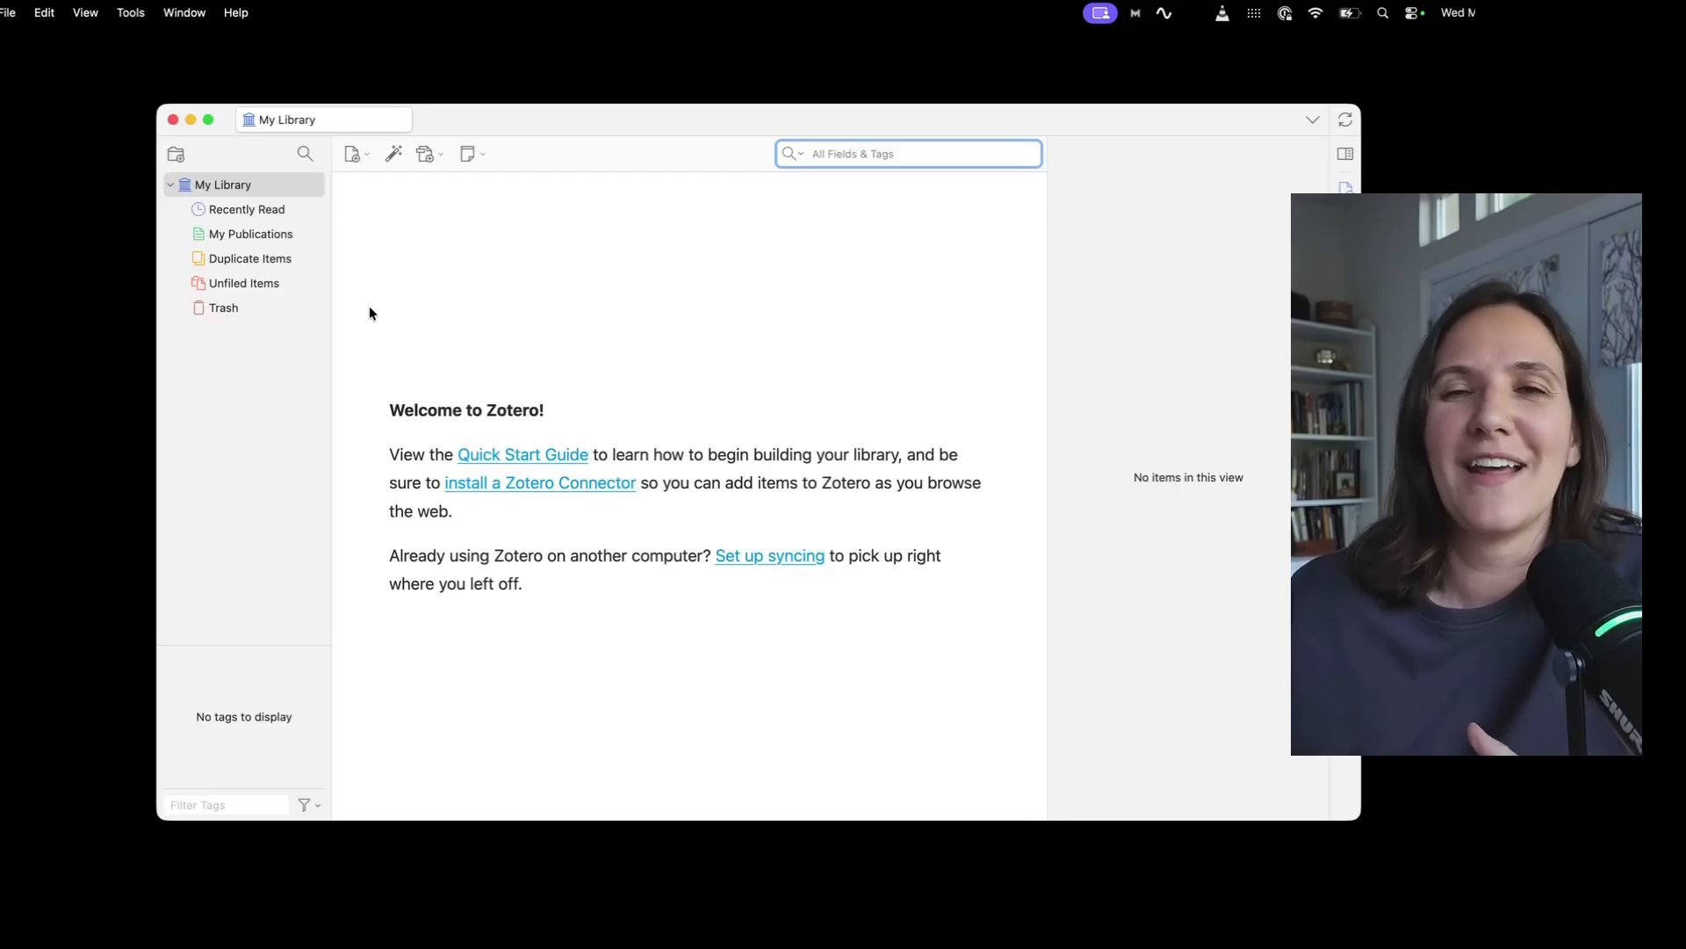
Create a new collection named "My Class" in My Library.
click(230, 187)
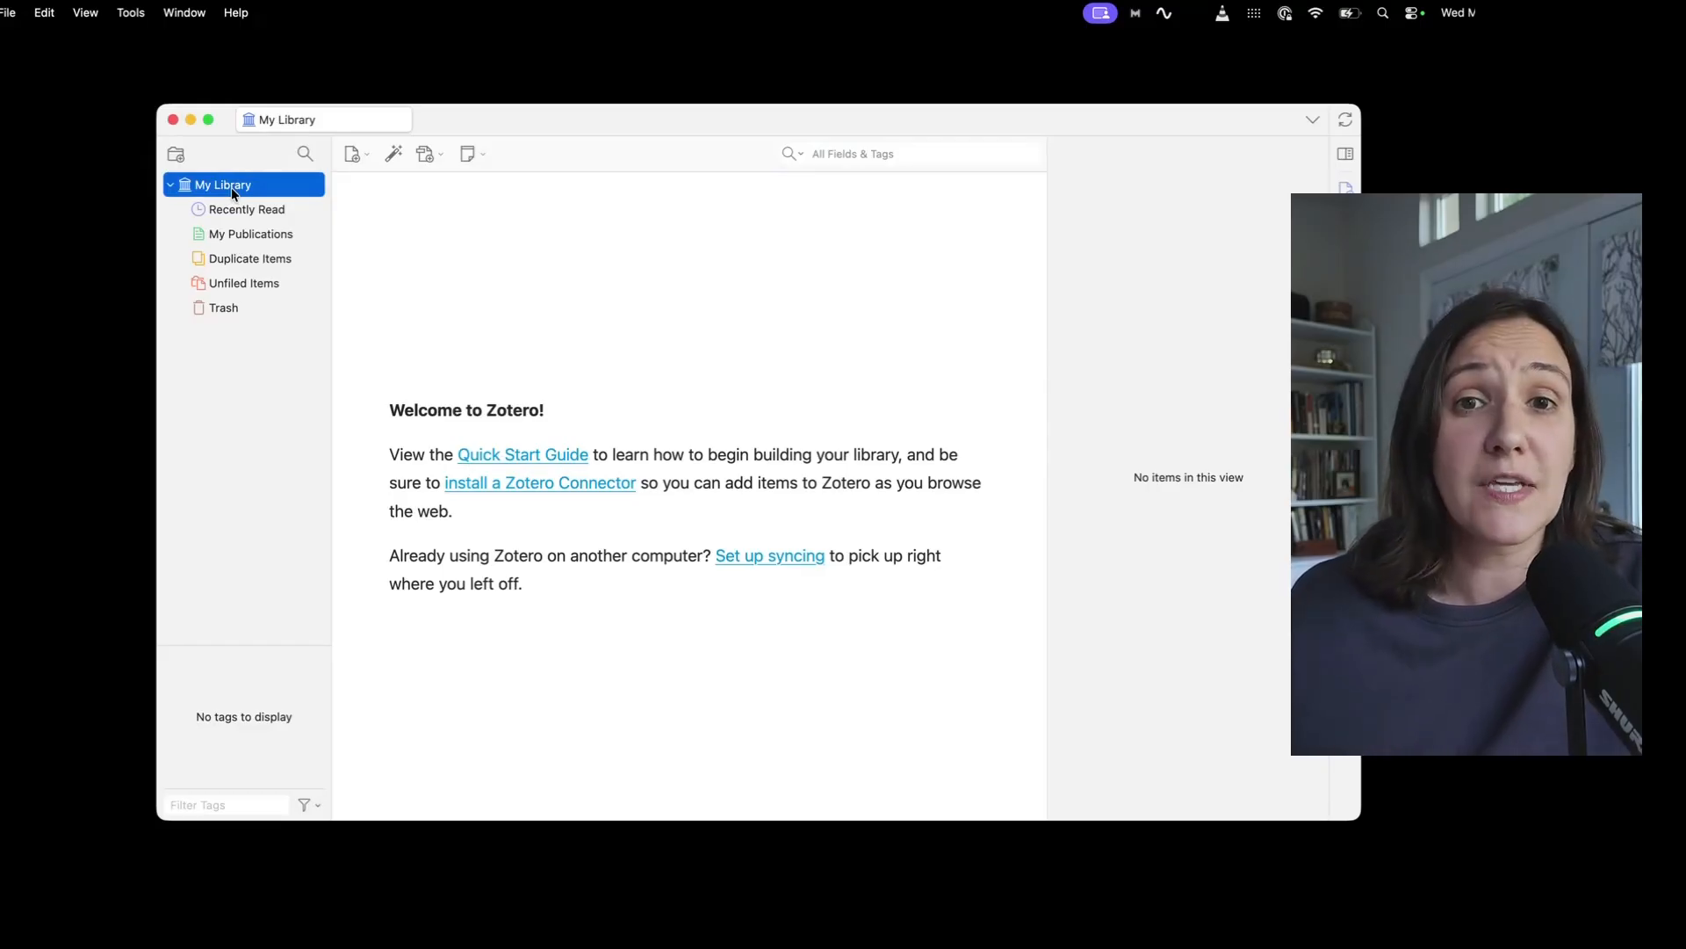
click(178, 155)
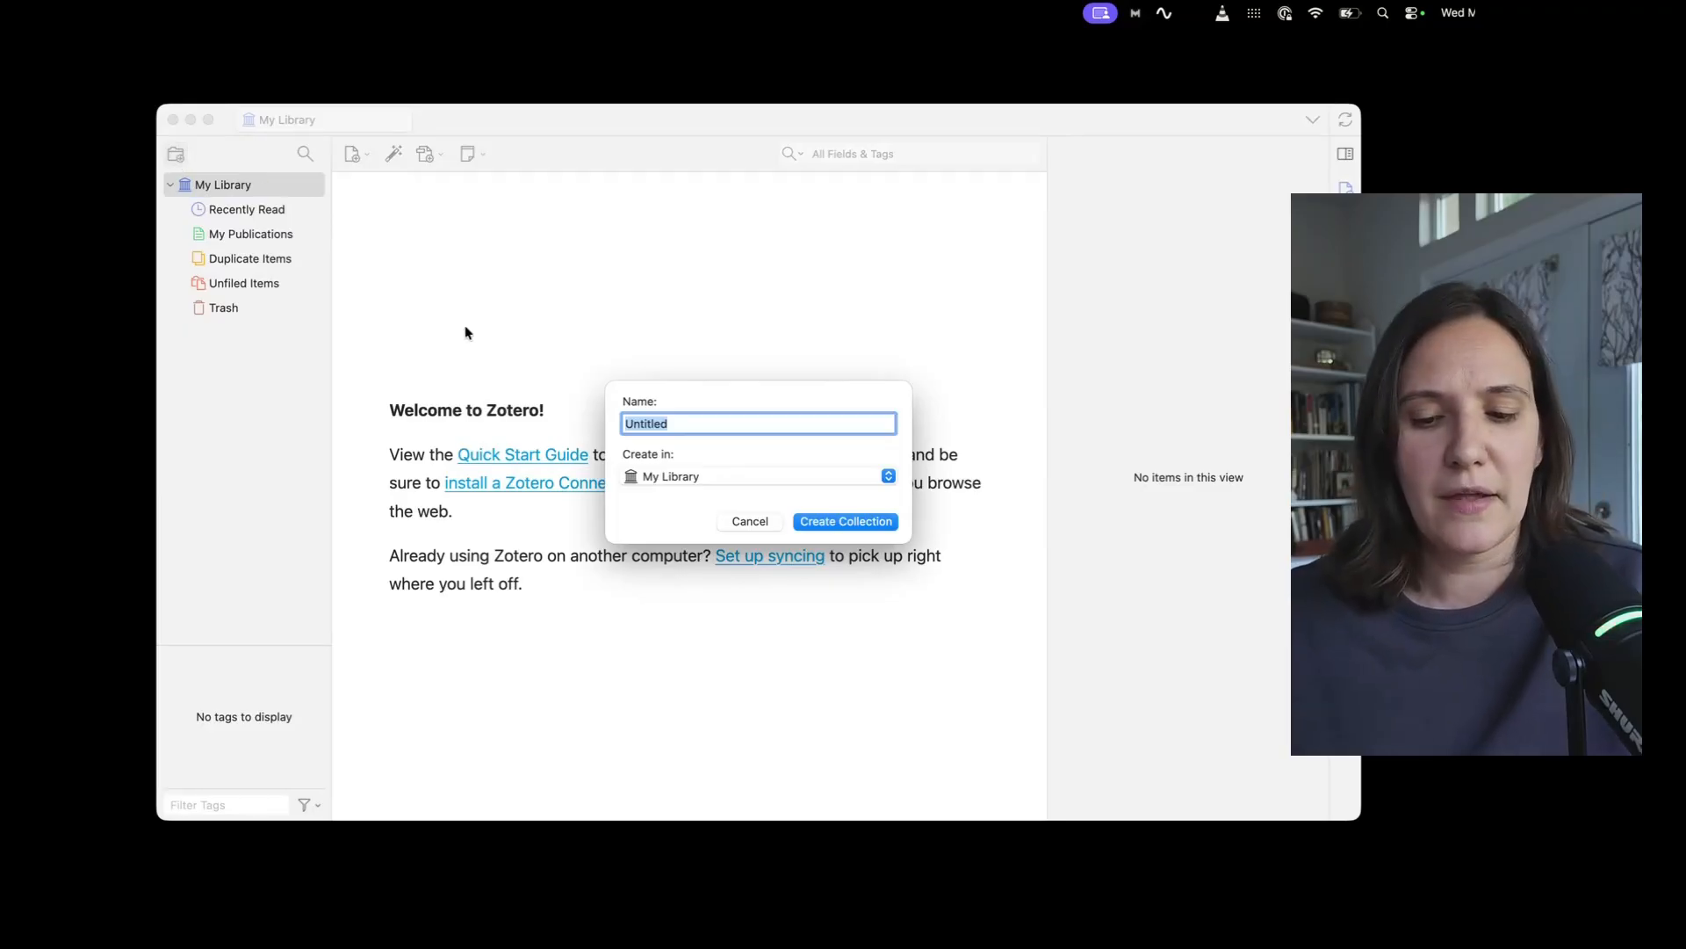
text(My )
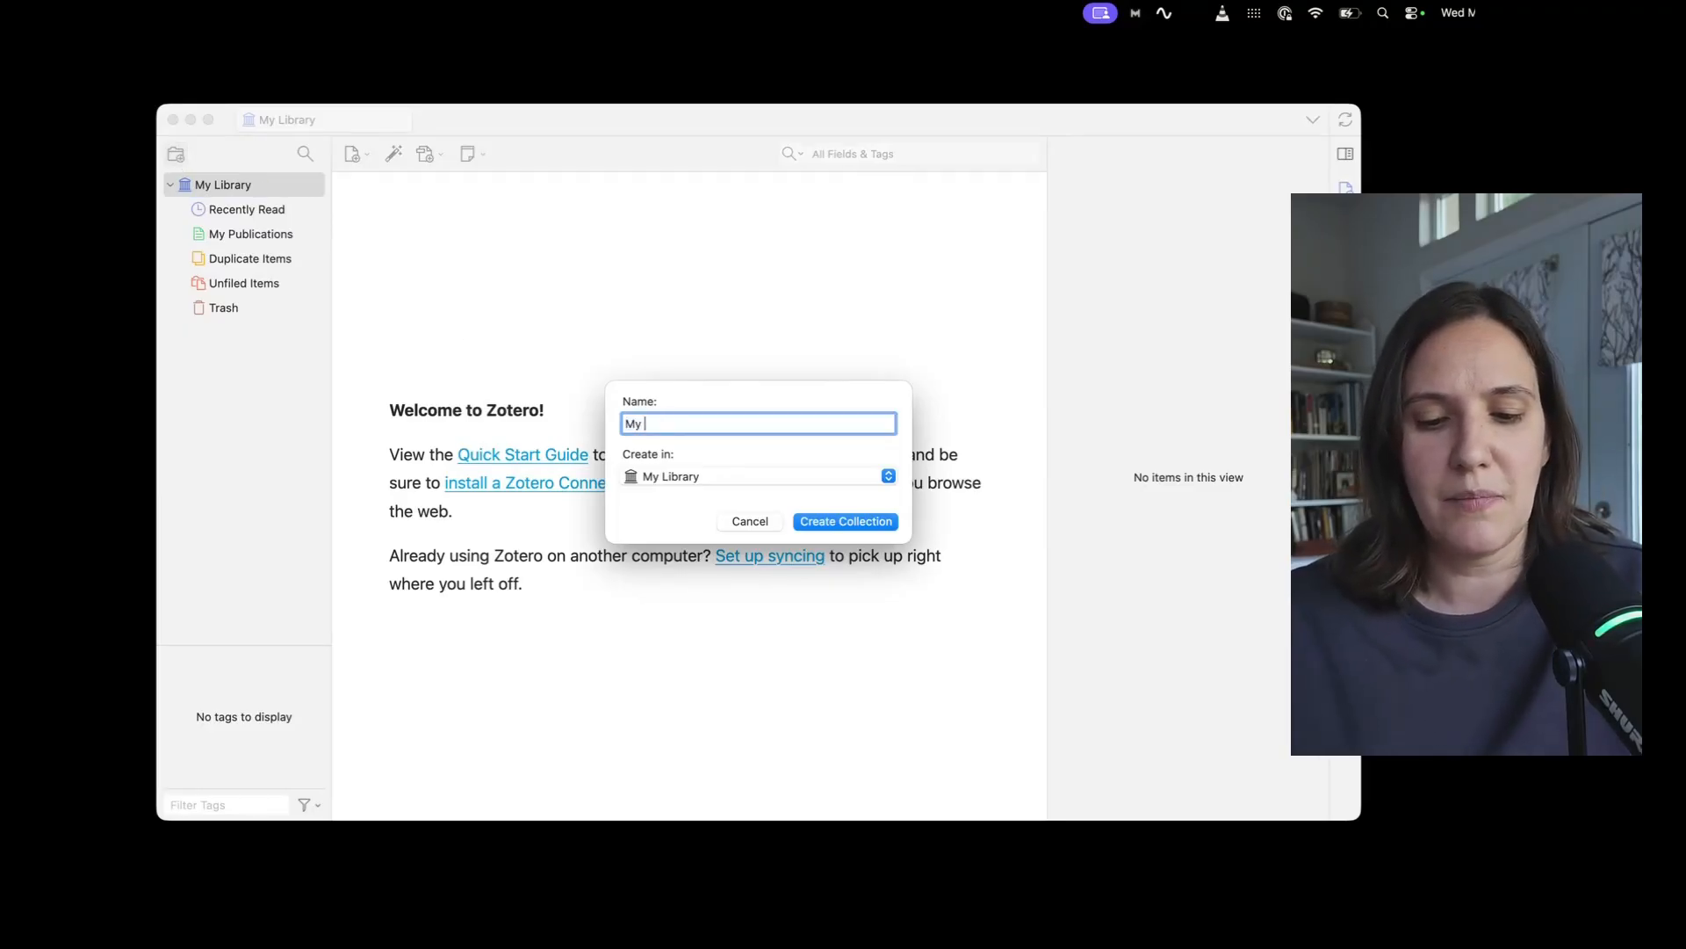
text(Class)
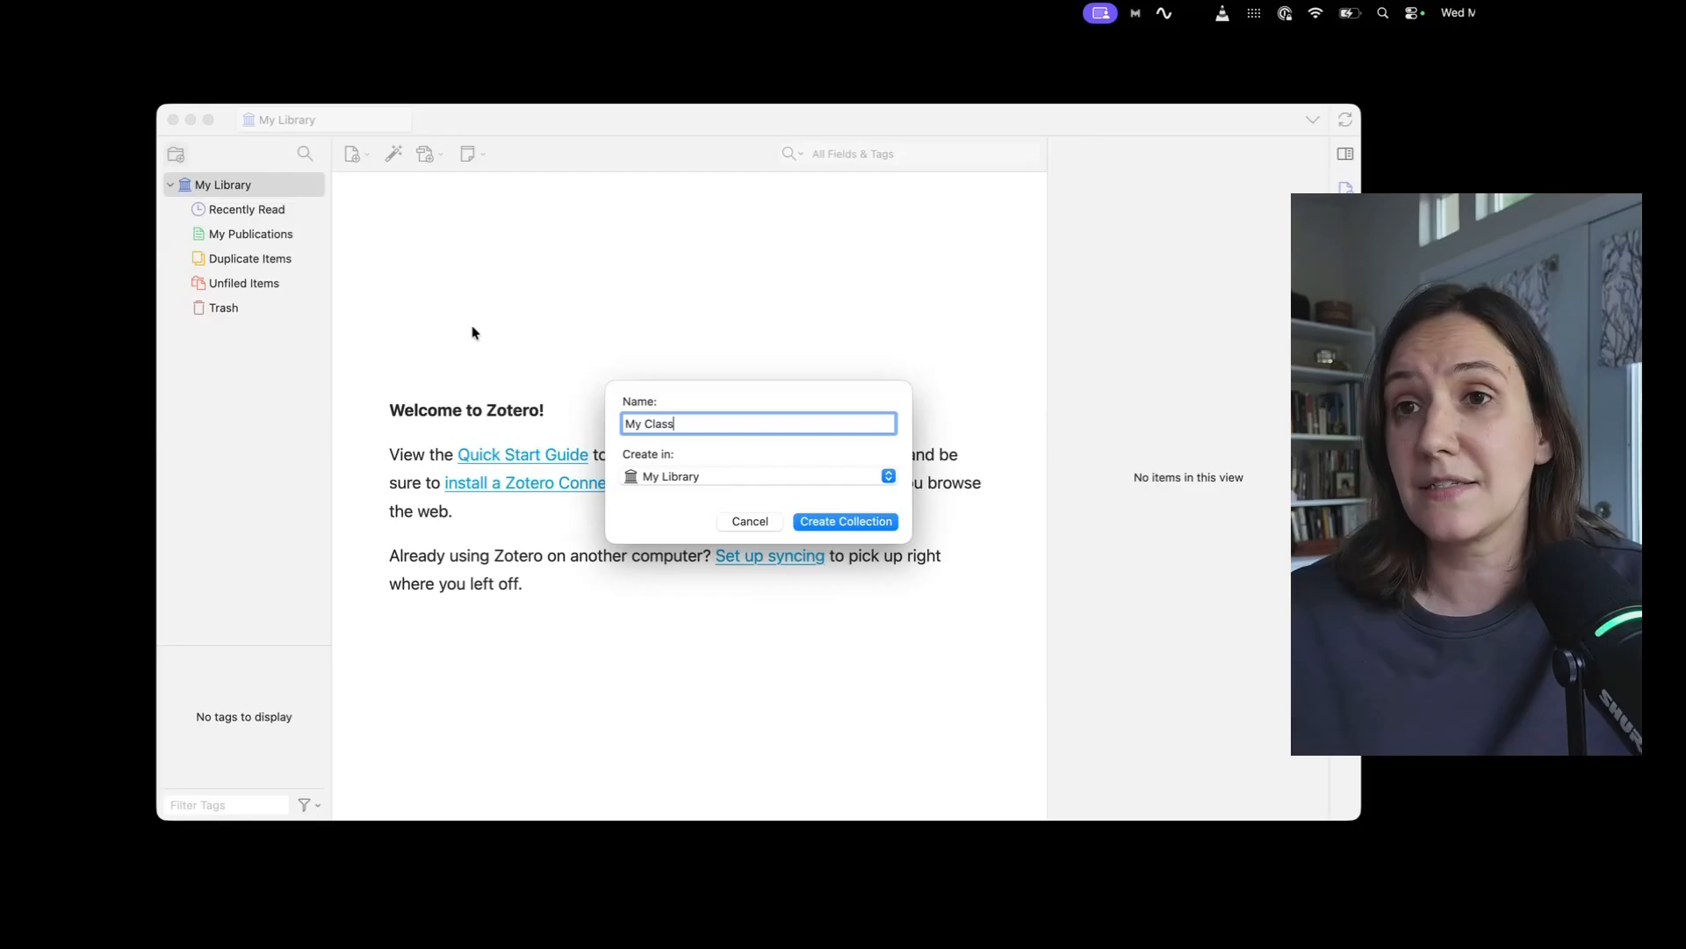
click(831, 526)
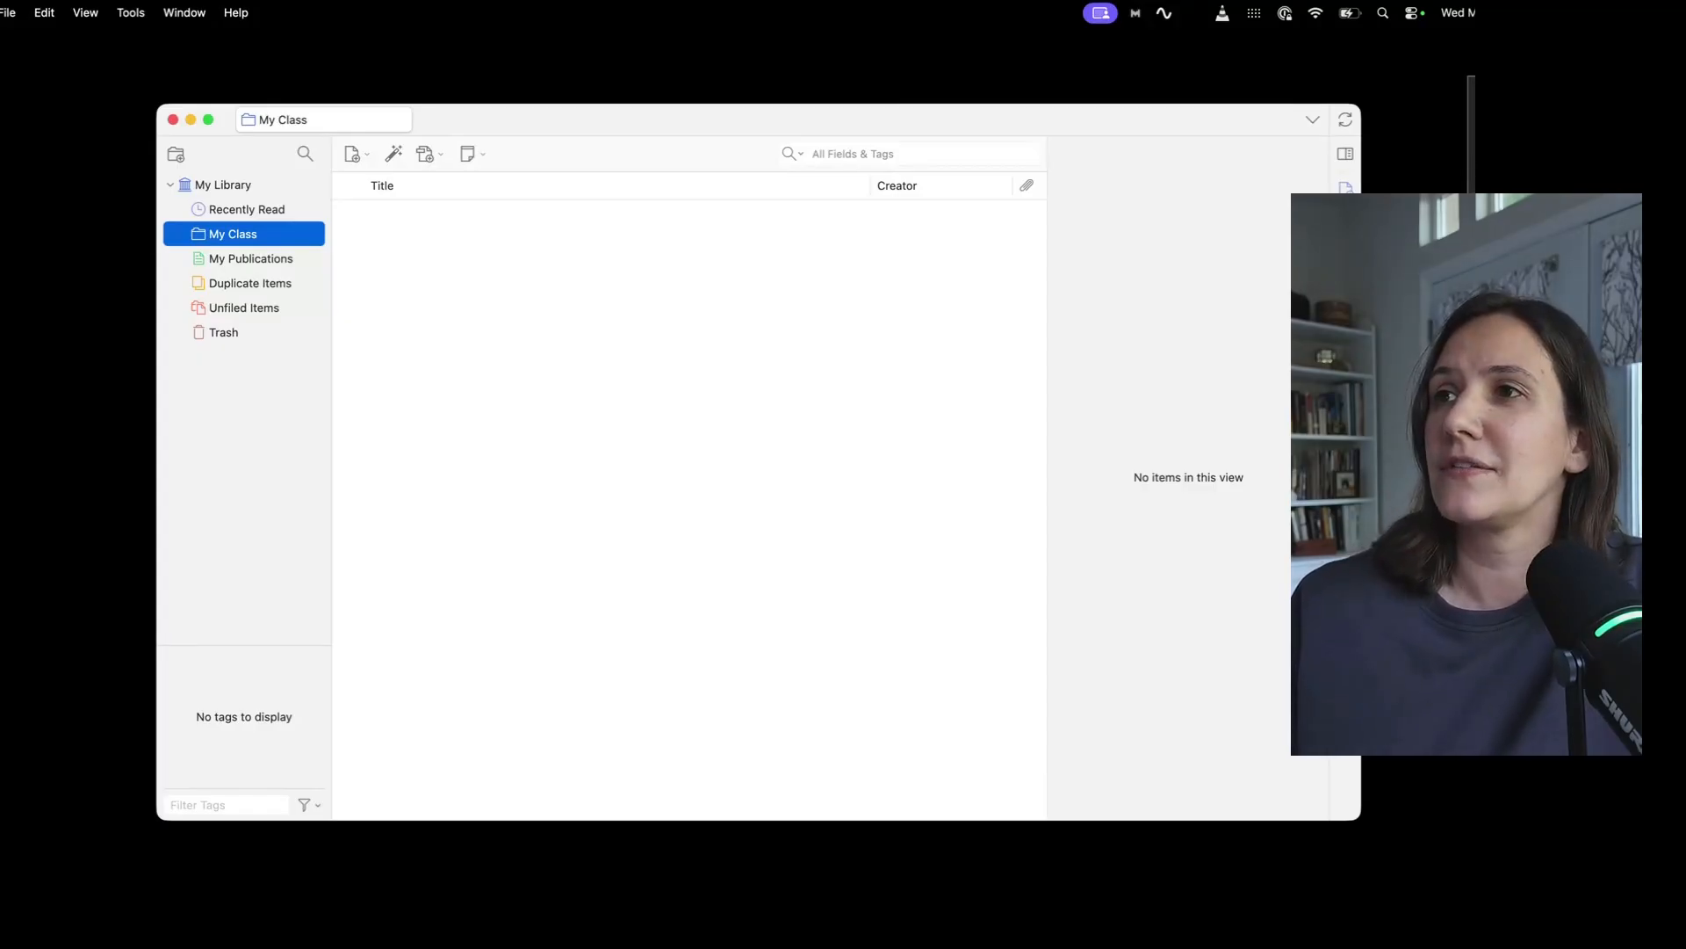
Add the two dropout article PDFs to the My Class collection and dismiss the library backup notice.
click(1470, 183)
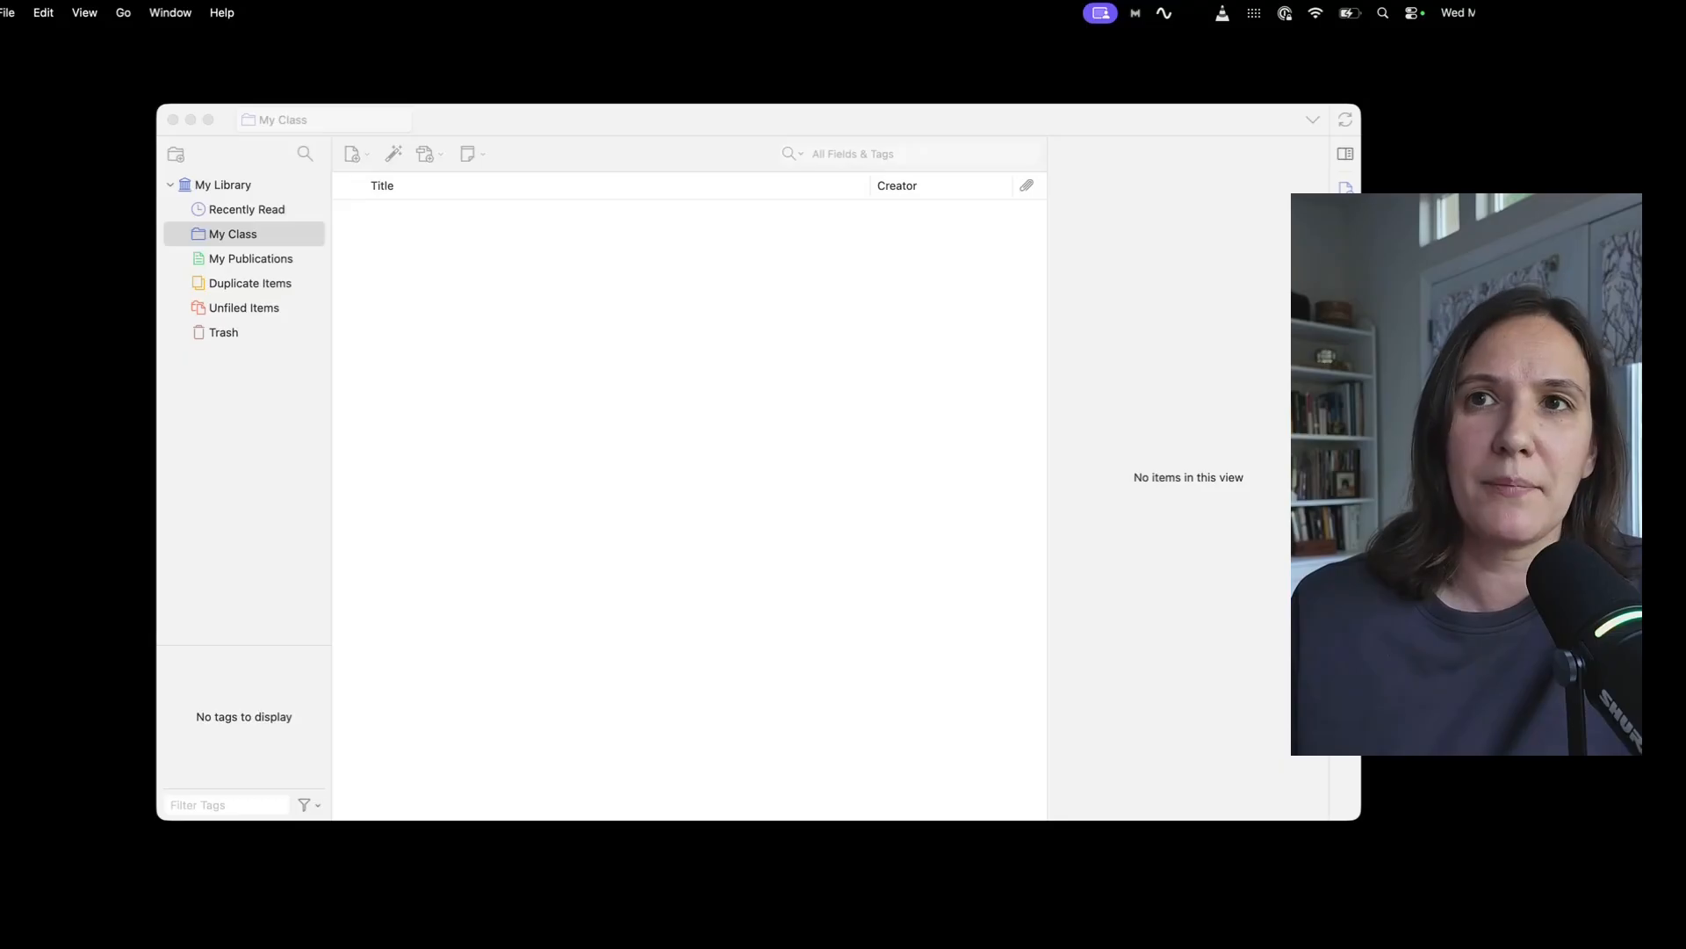
drag(1471, 81, 456, 271)
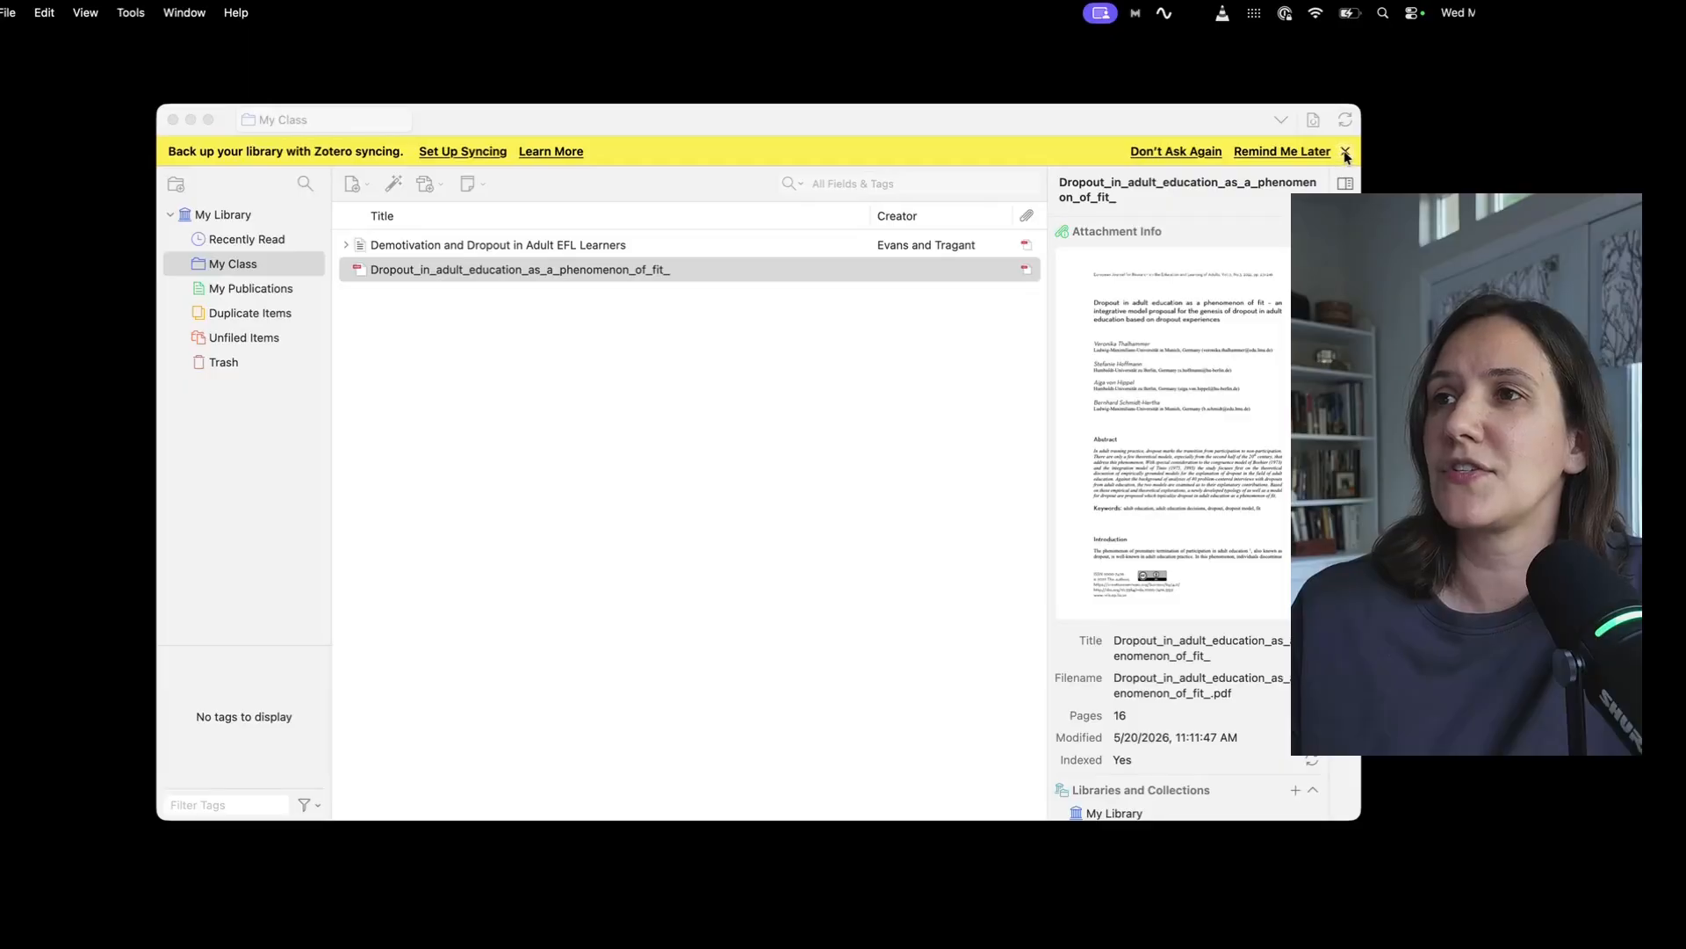
click(1345, 151)
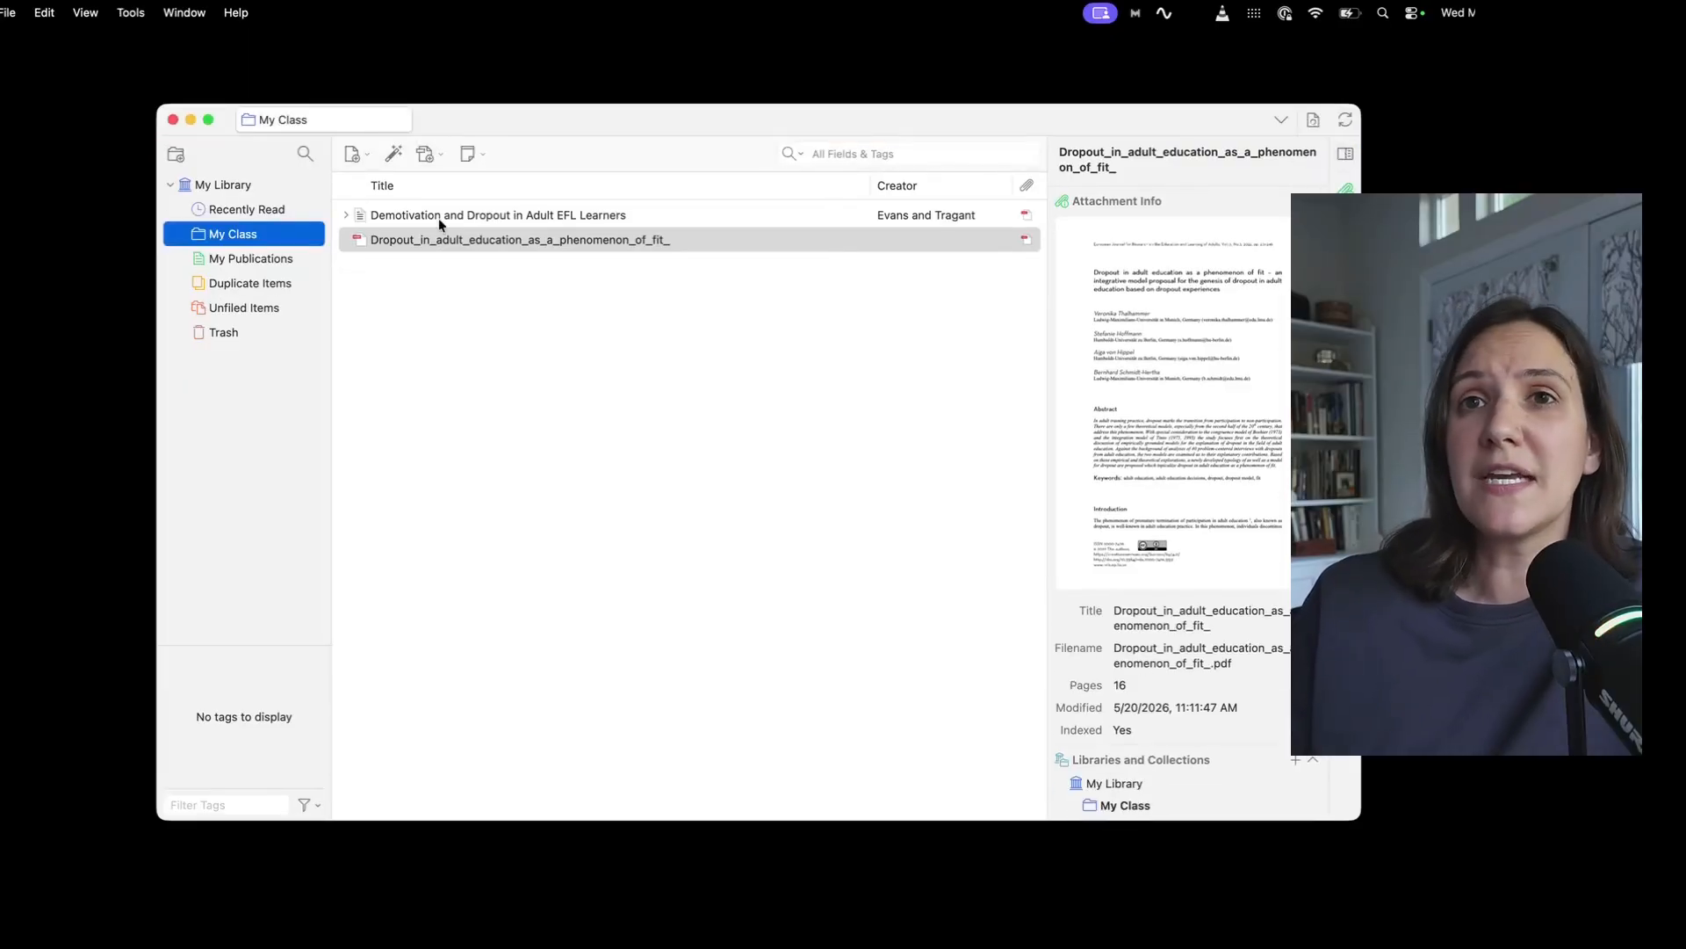
Examine the metadata and attached PDF of the article "Demotivation and Dropout in Adult EFL Learners".
click(378, 217)
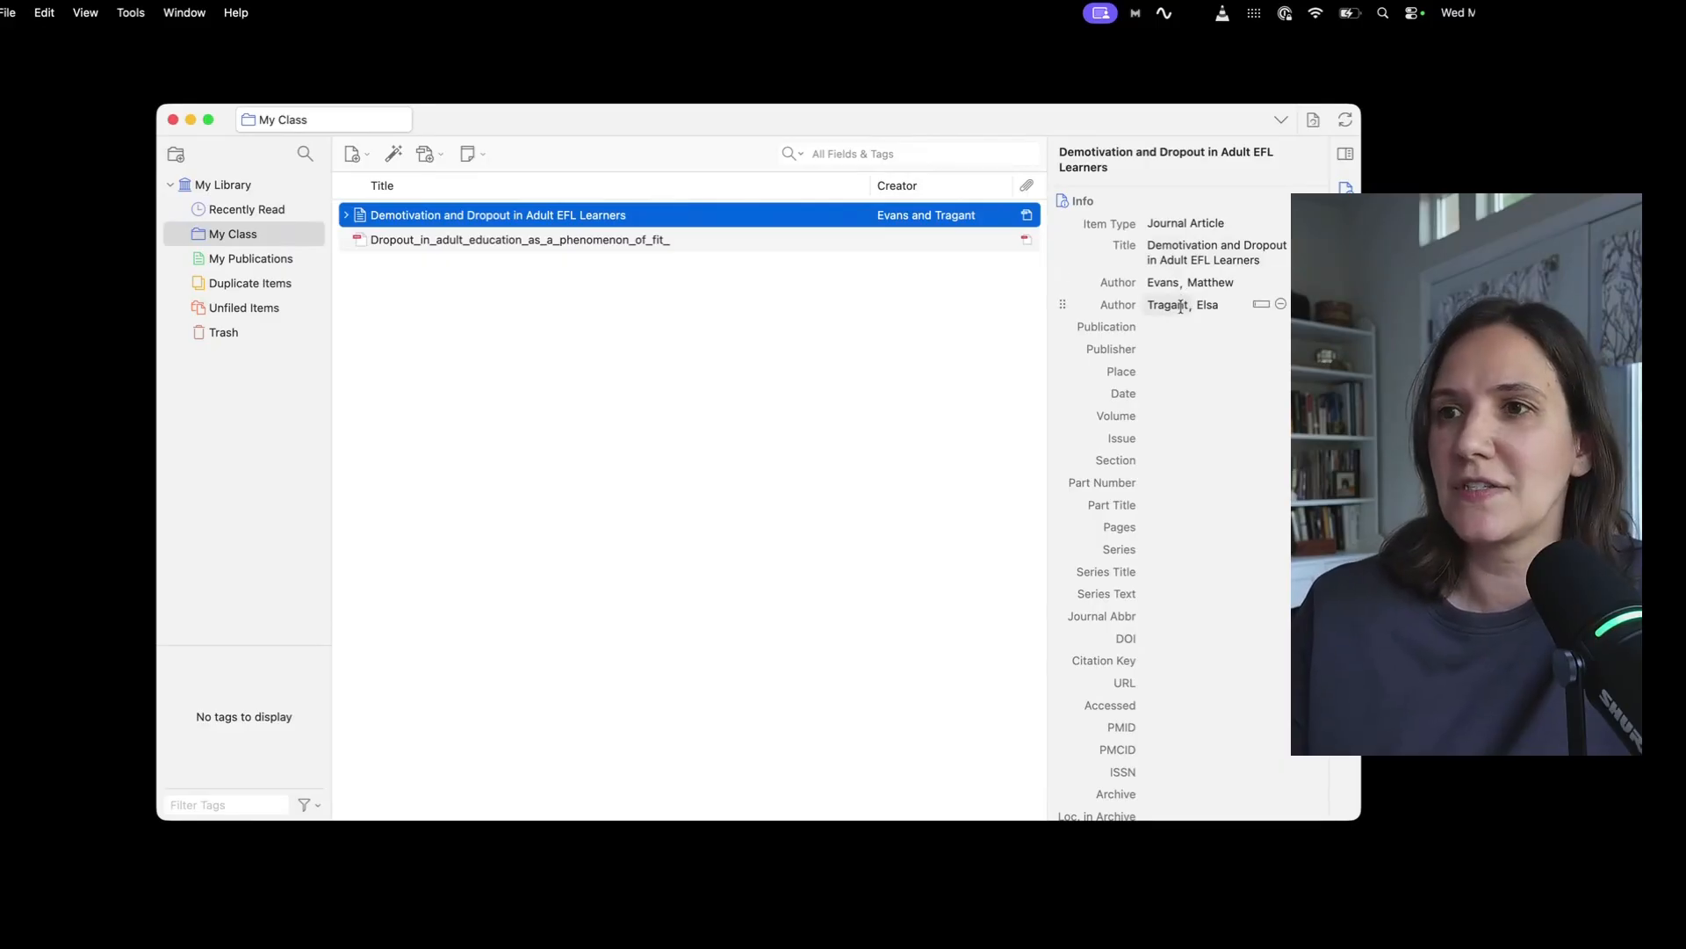
click(346, 216)
click(383, 247)
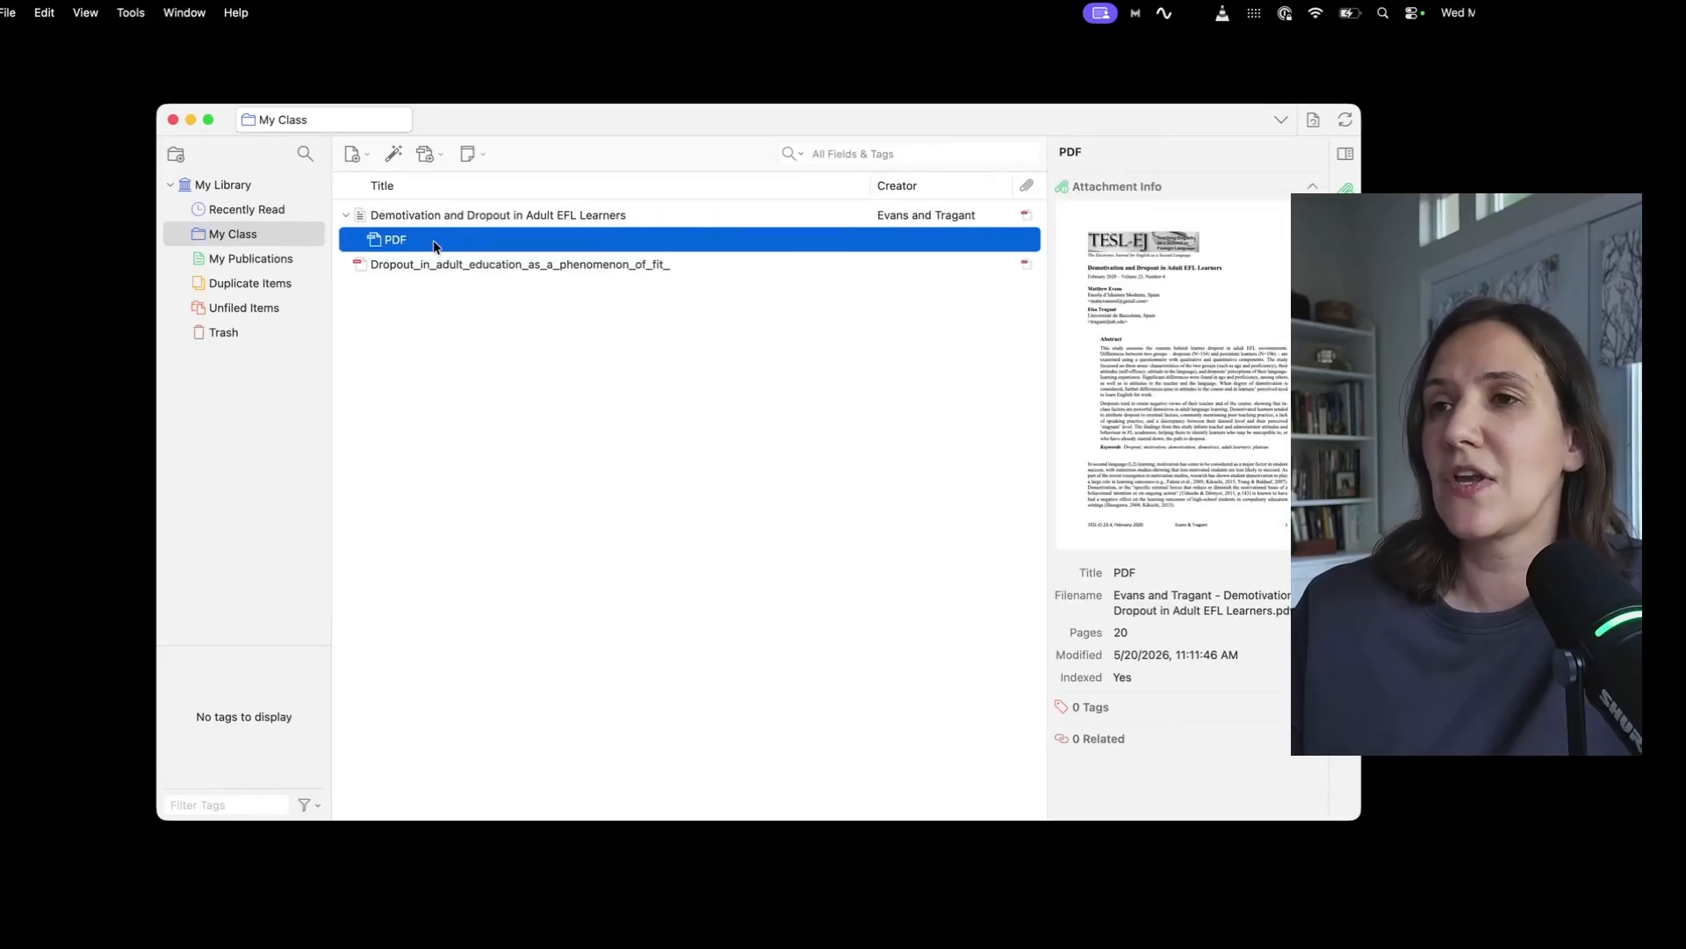
double_click(427, 241)
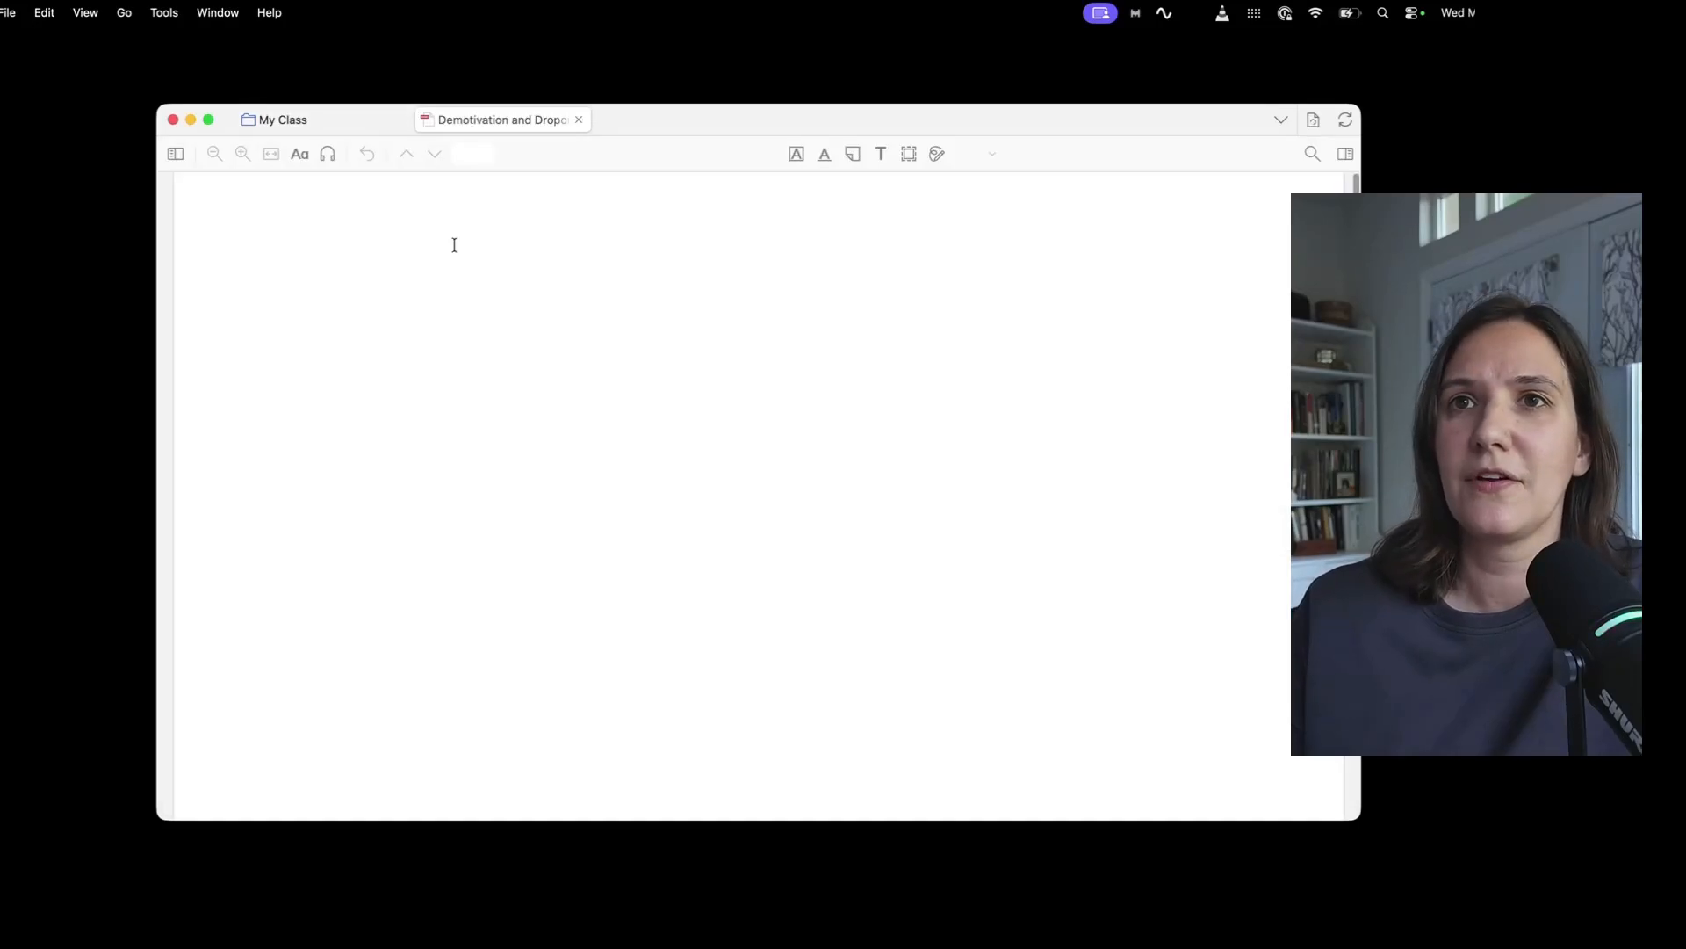
scroll(522, 322, down, 6)
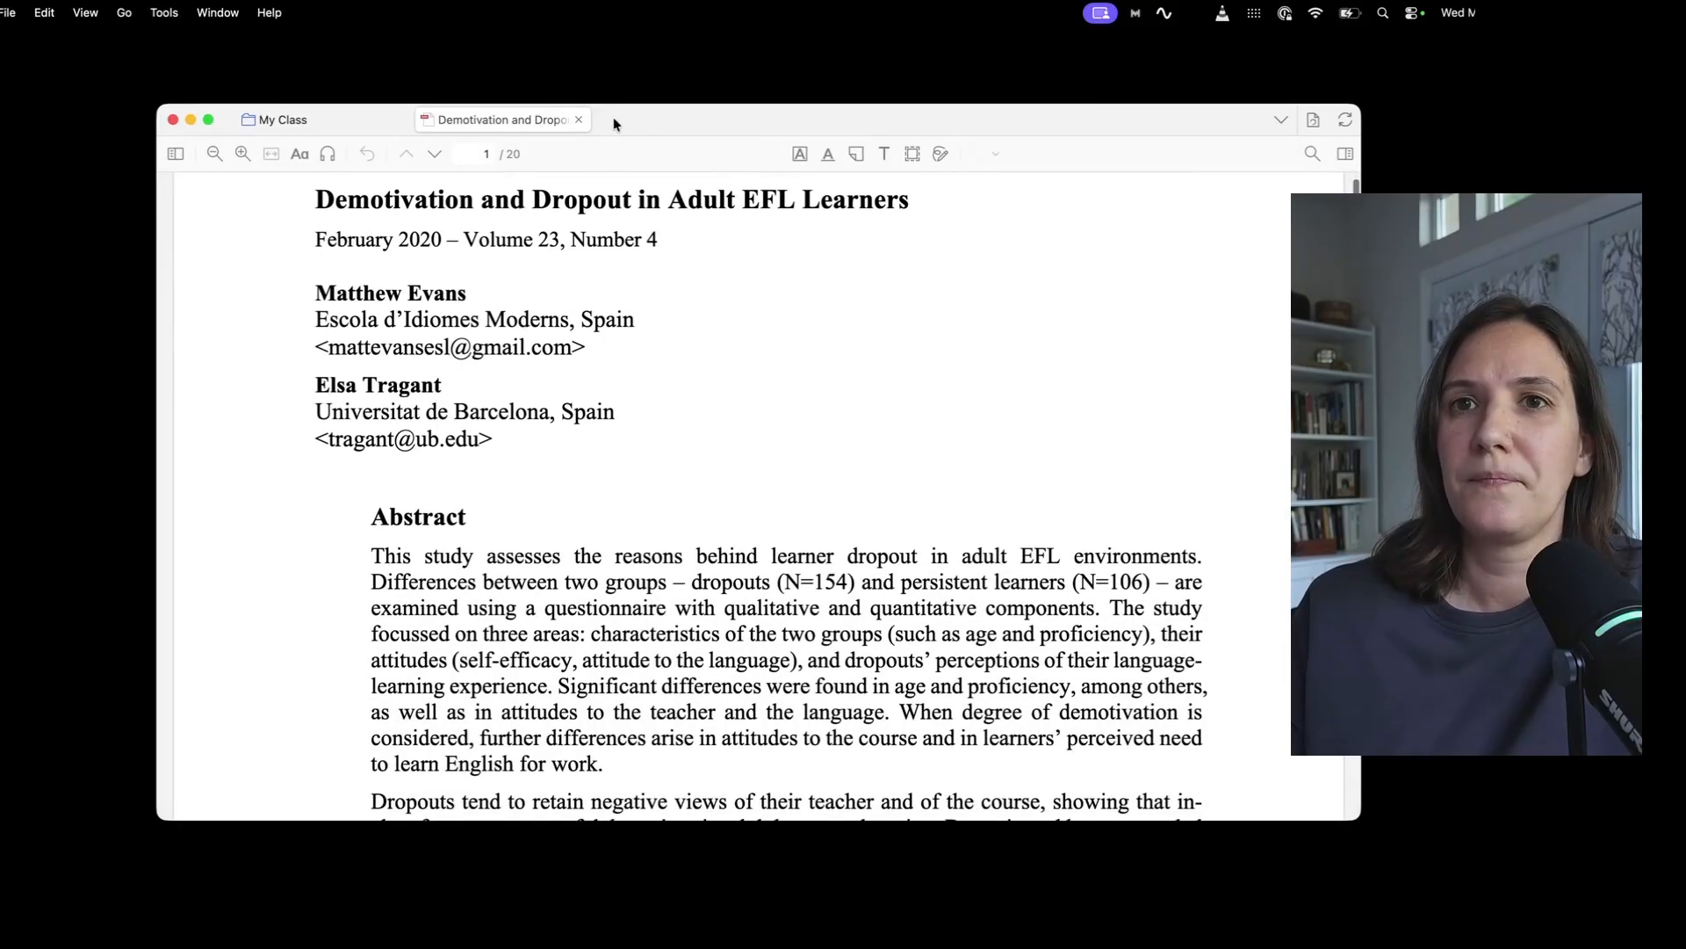
click(578, 119)
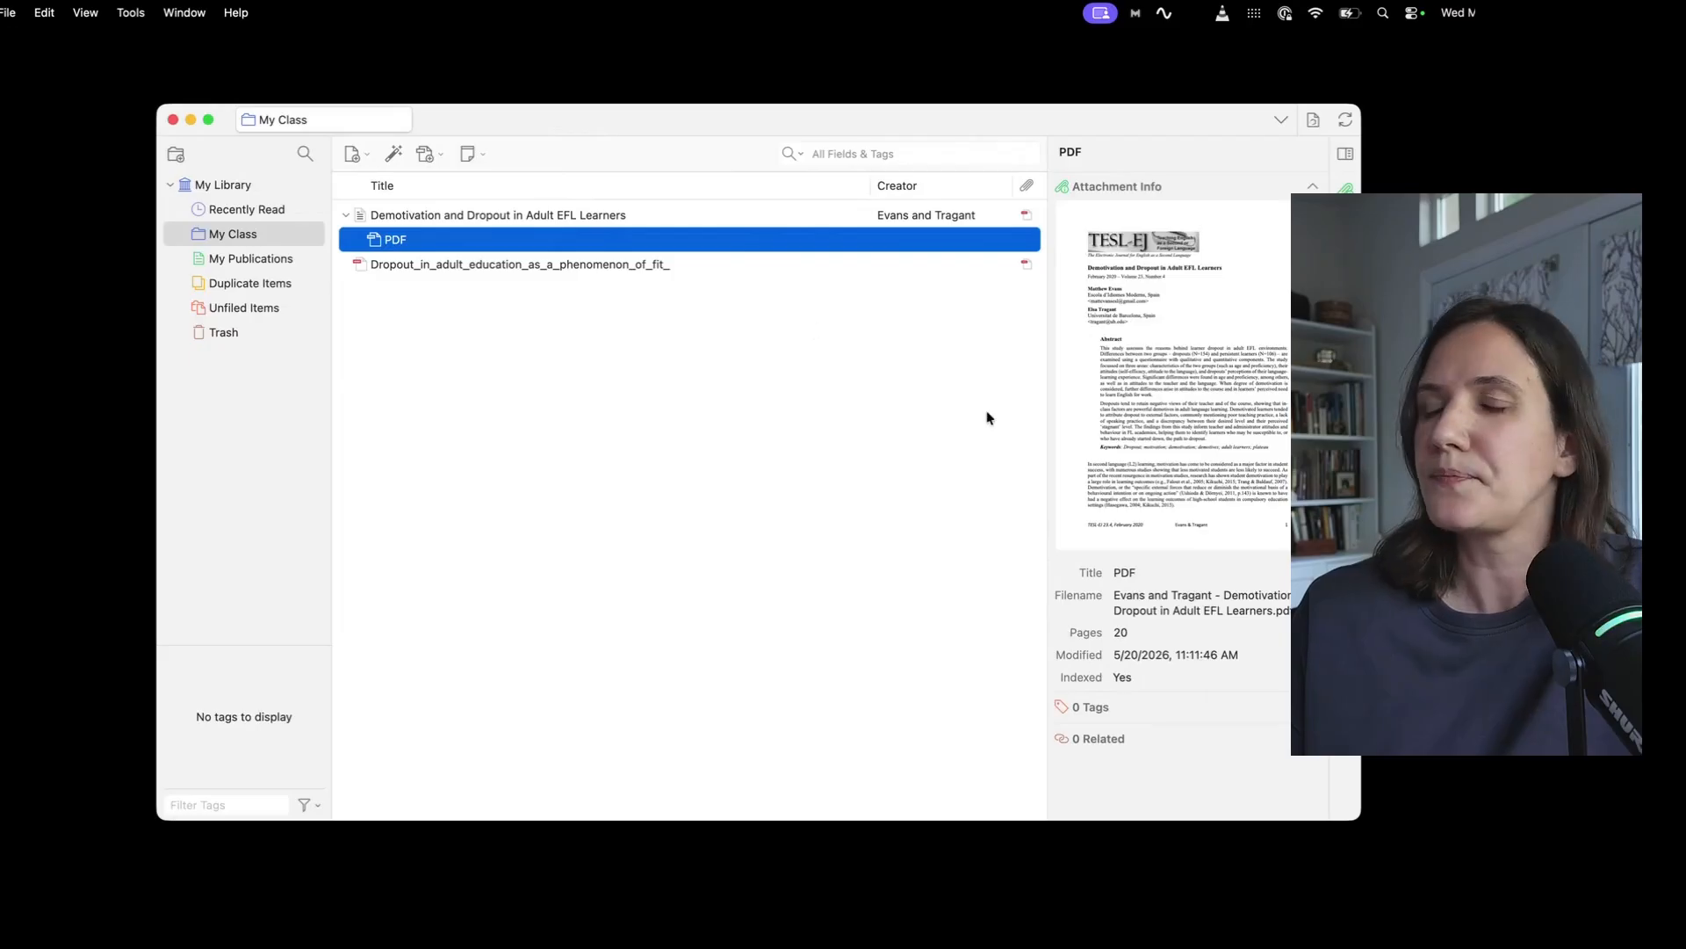
click(703, 216)
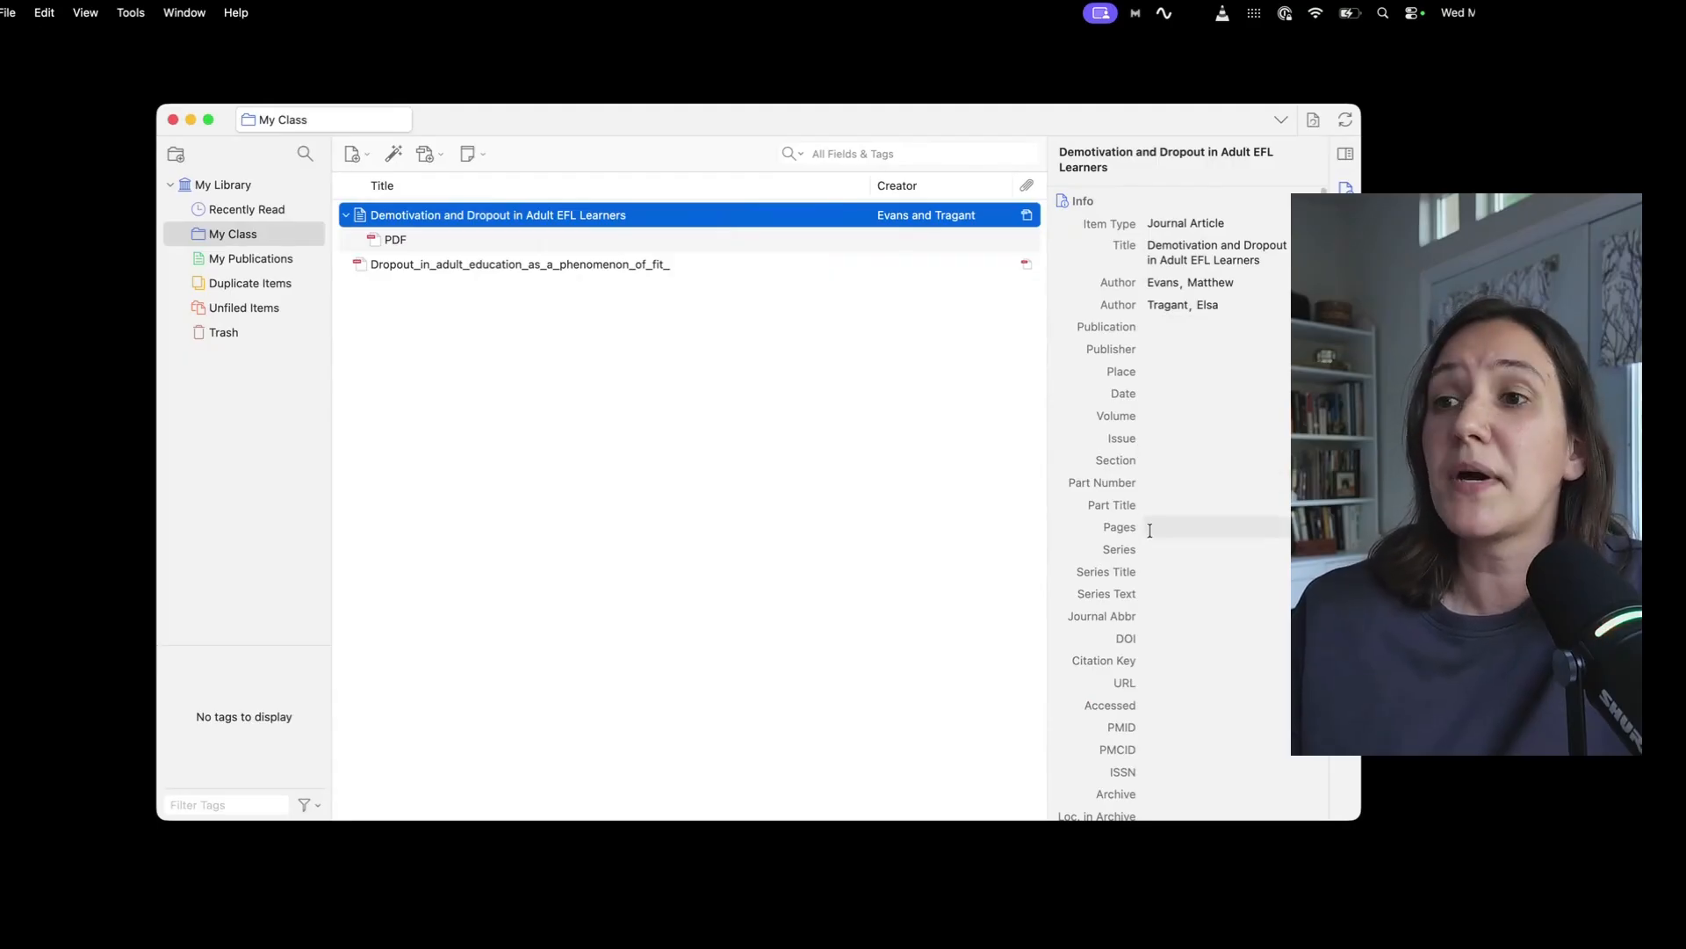
click(1144, 681)
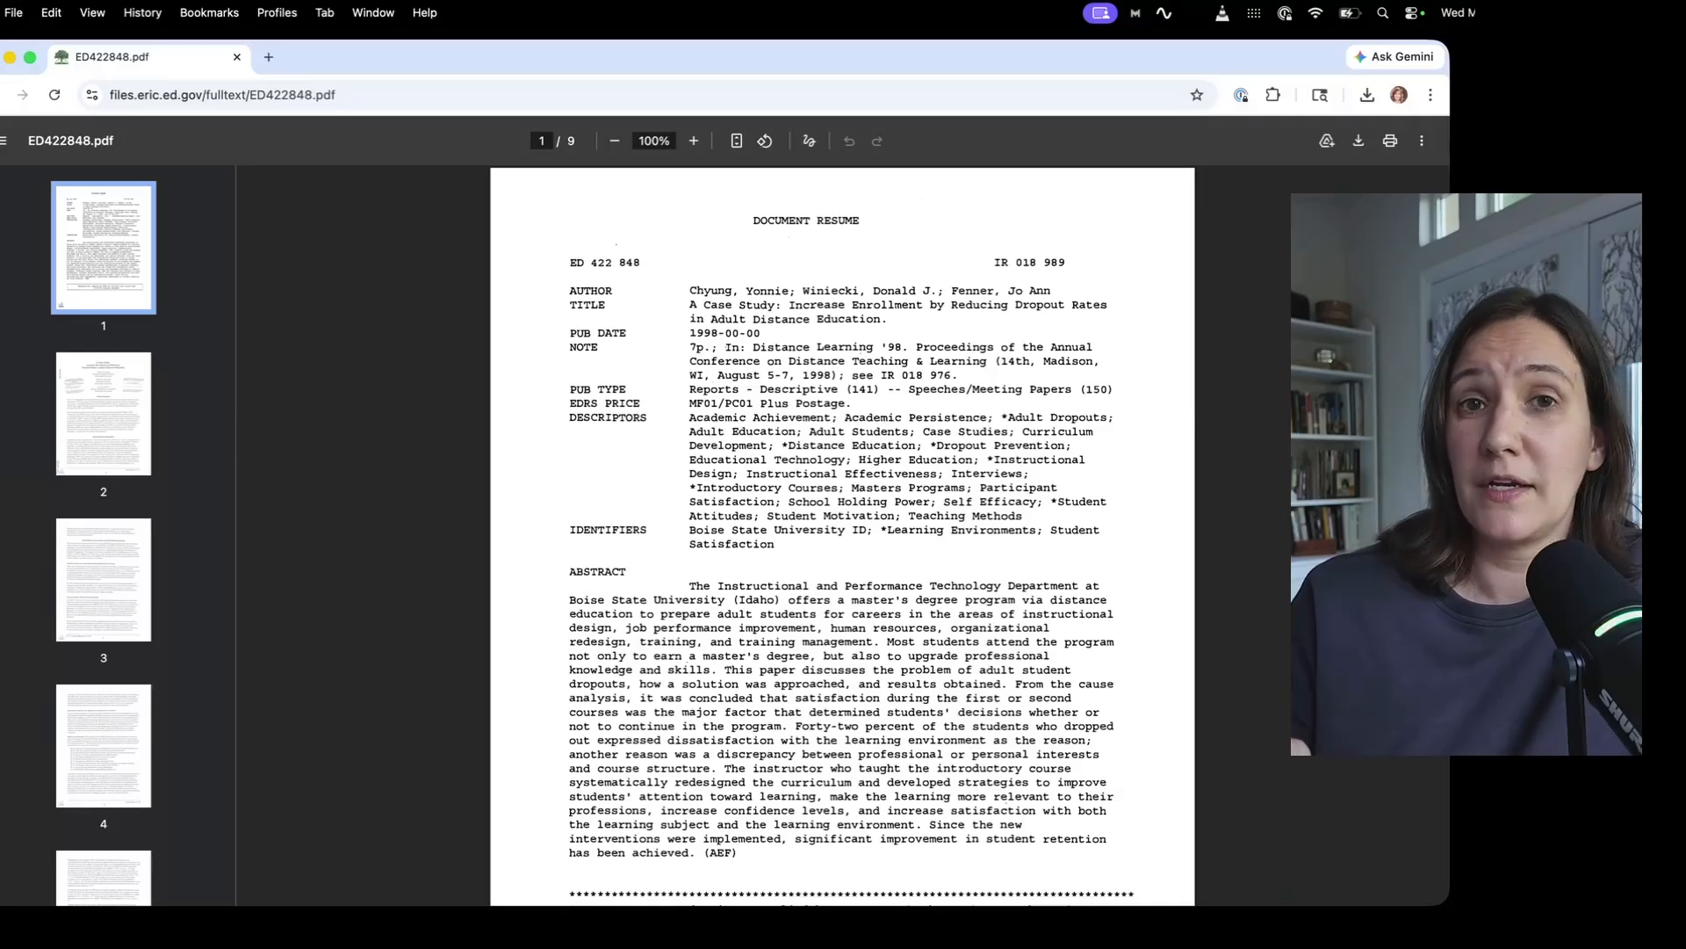
Save ED422848.pdf from Chrome to the My Class collection with the Zotero Connector extension.
click(1273, 94)
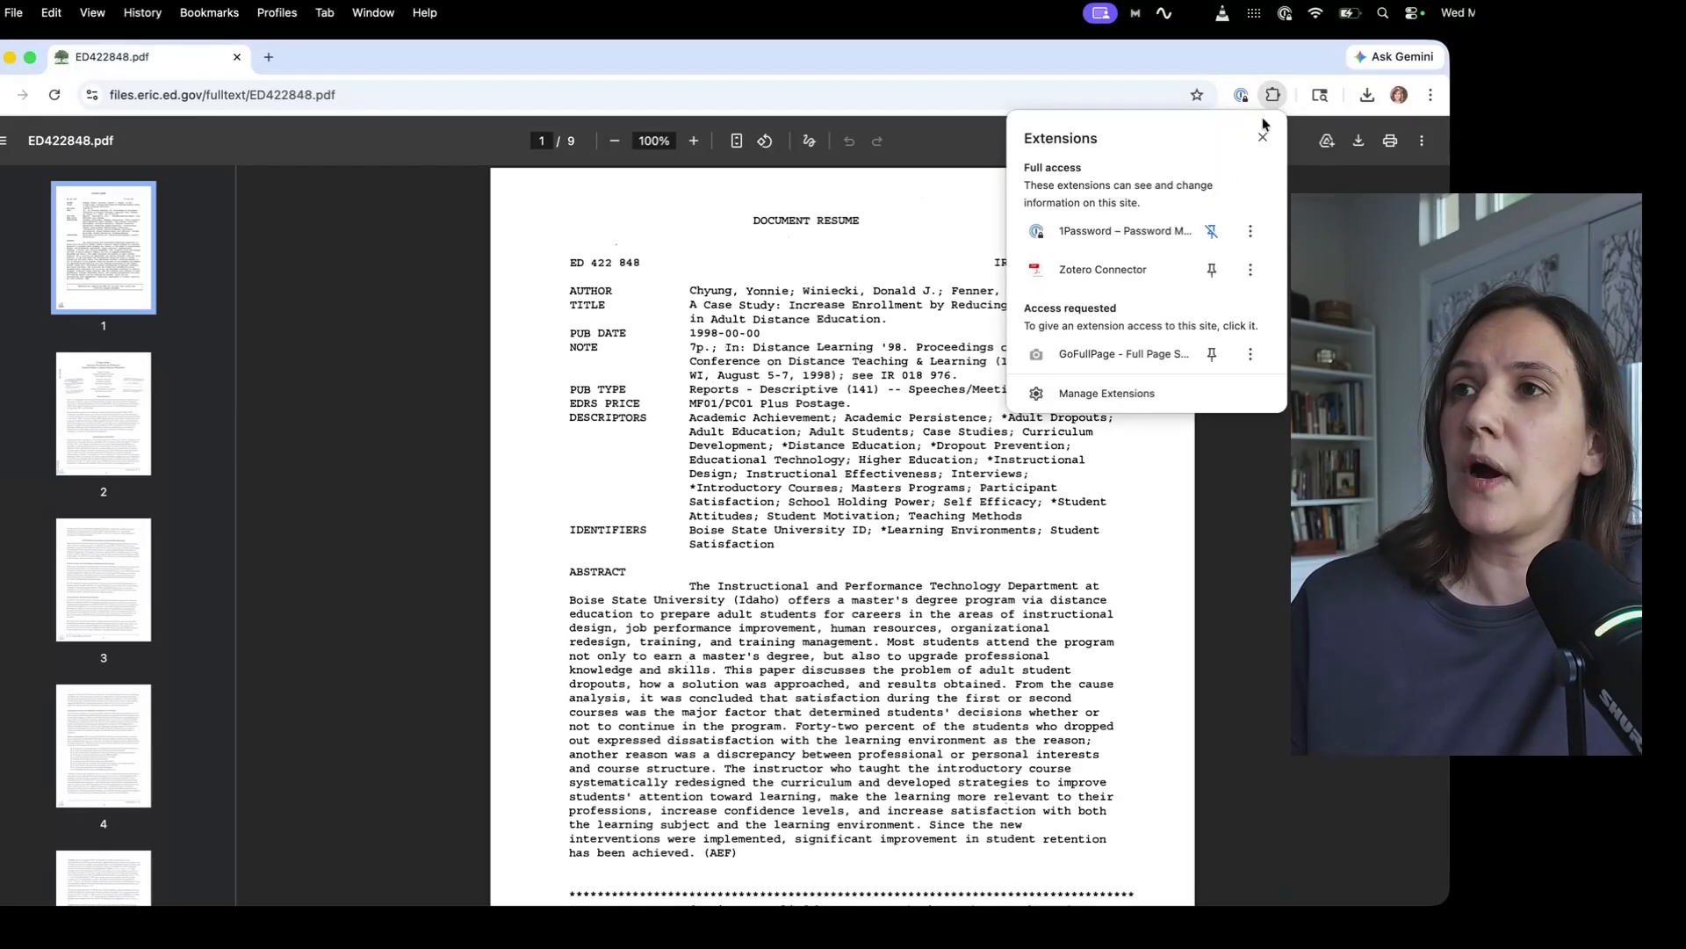
click(1151, 270)
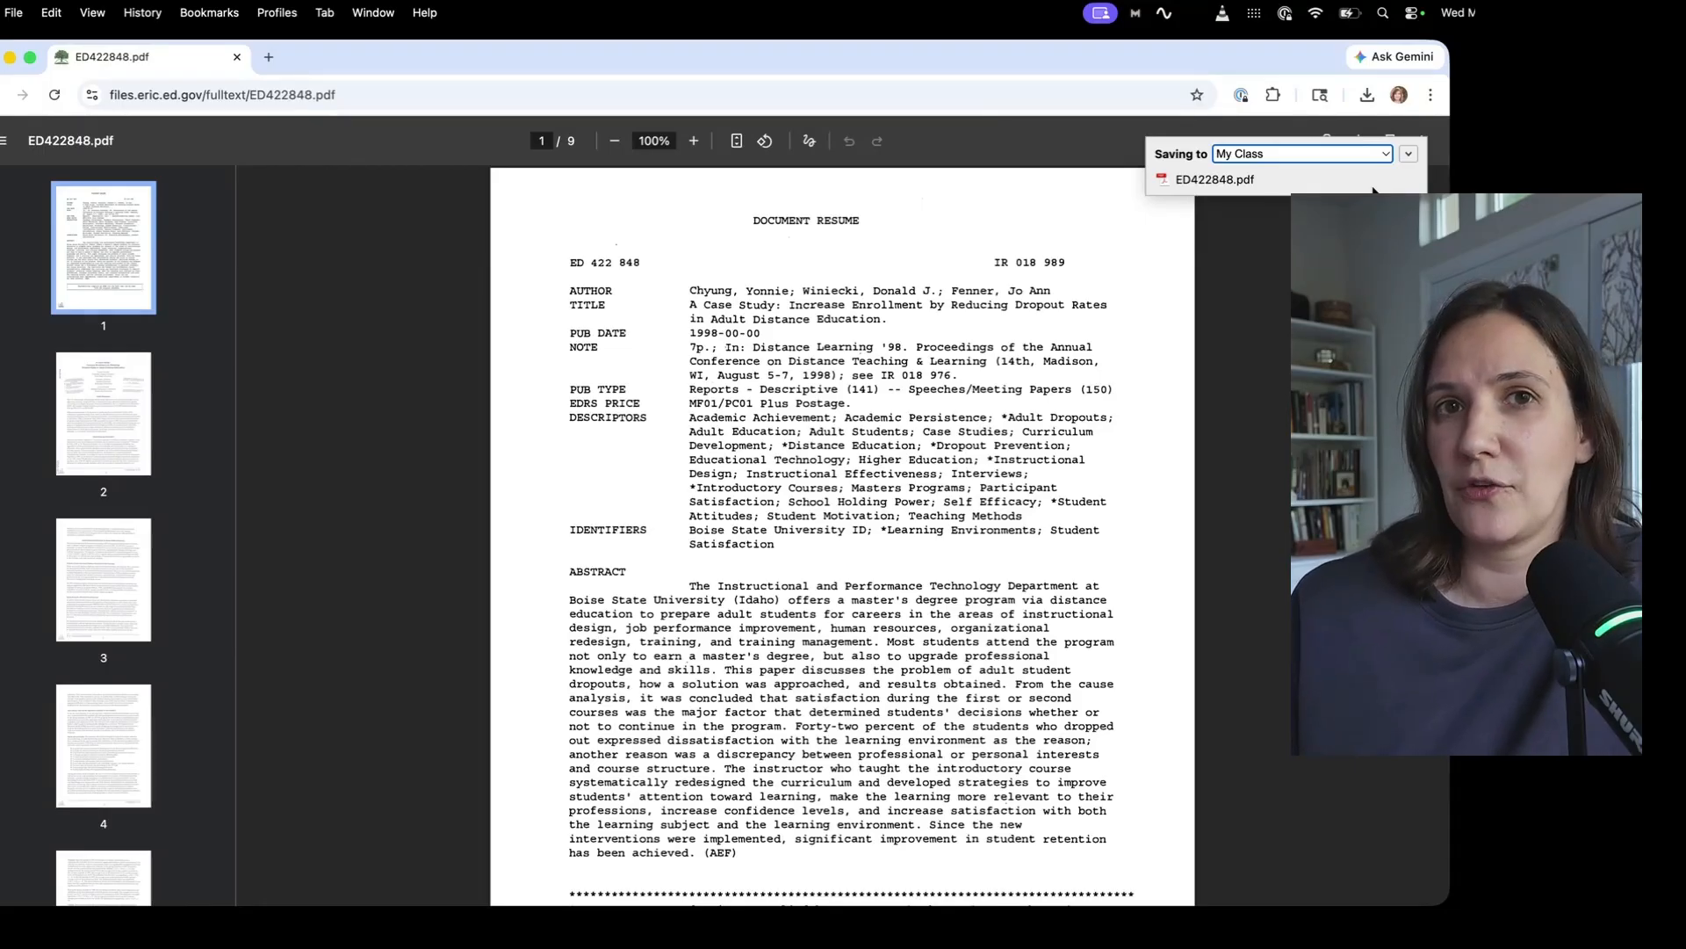
click(1410, 156)
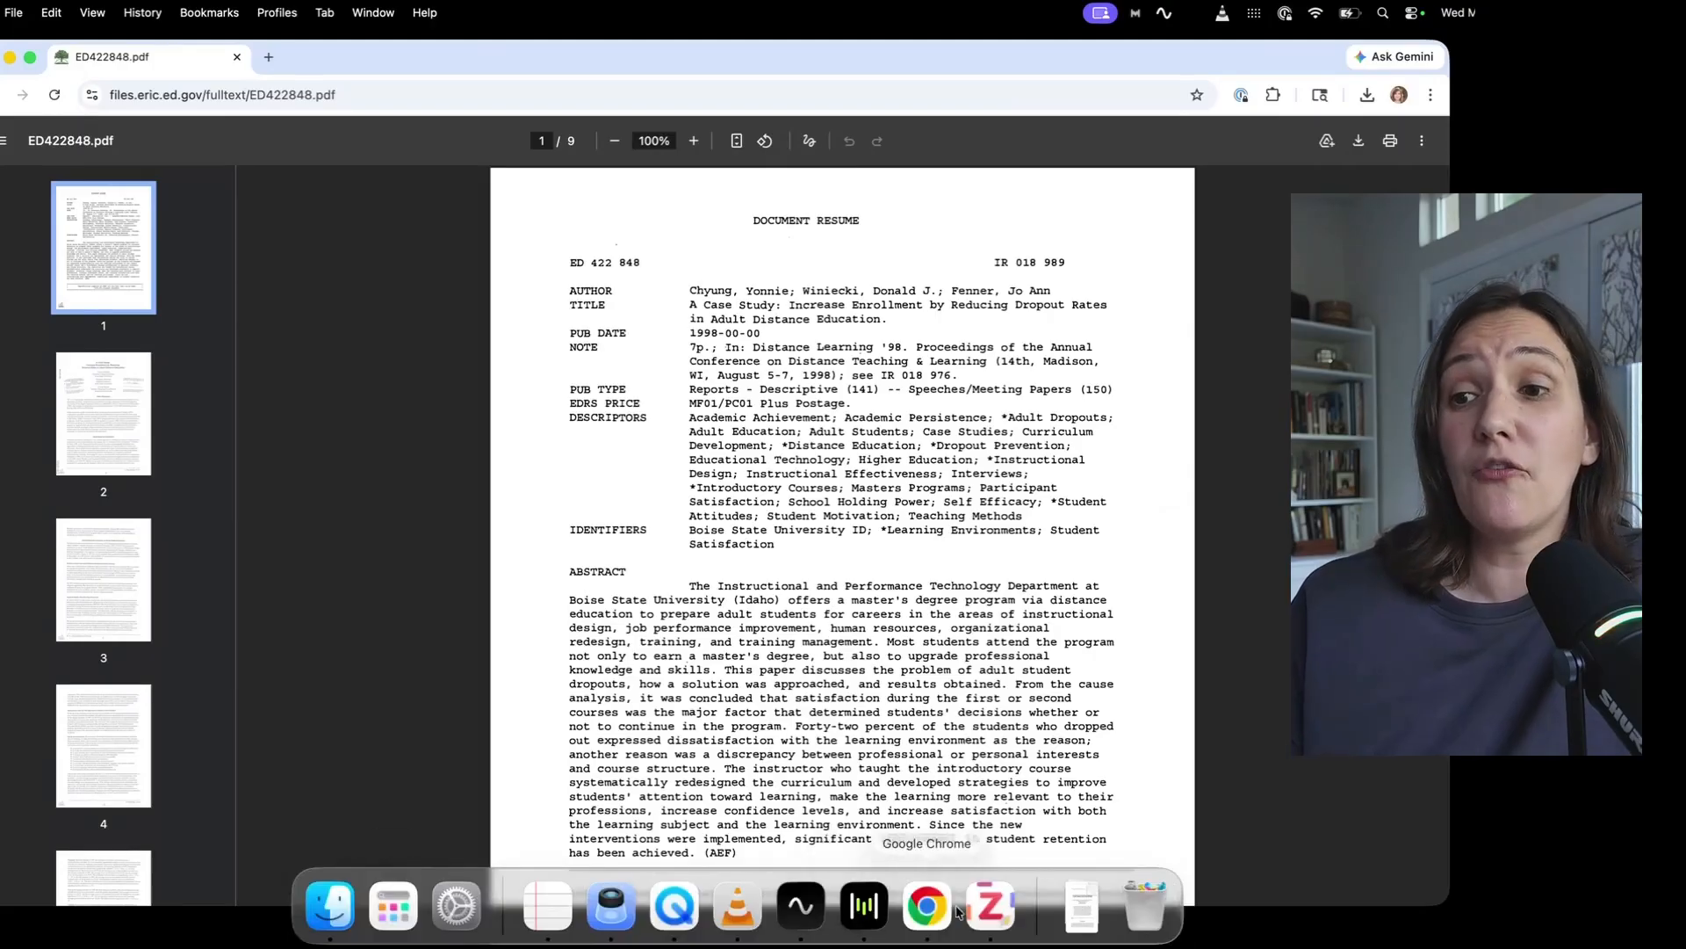
Switch to Zotero and open the saved ED422848.pdf from the My Class collection.
click(993, 903)
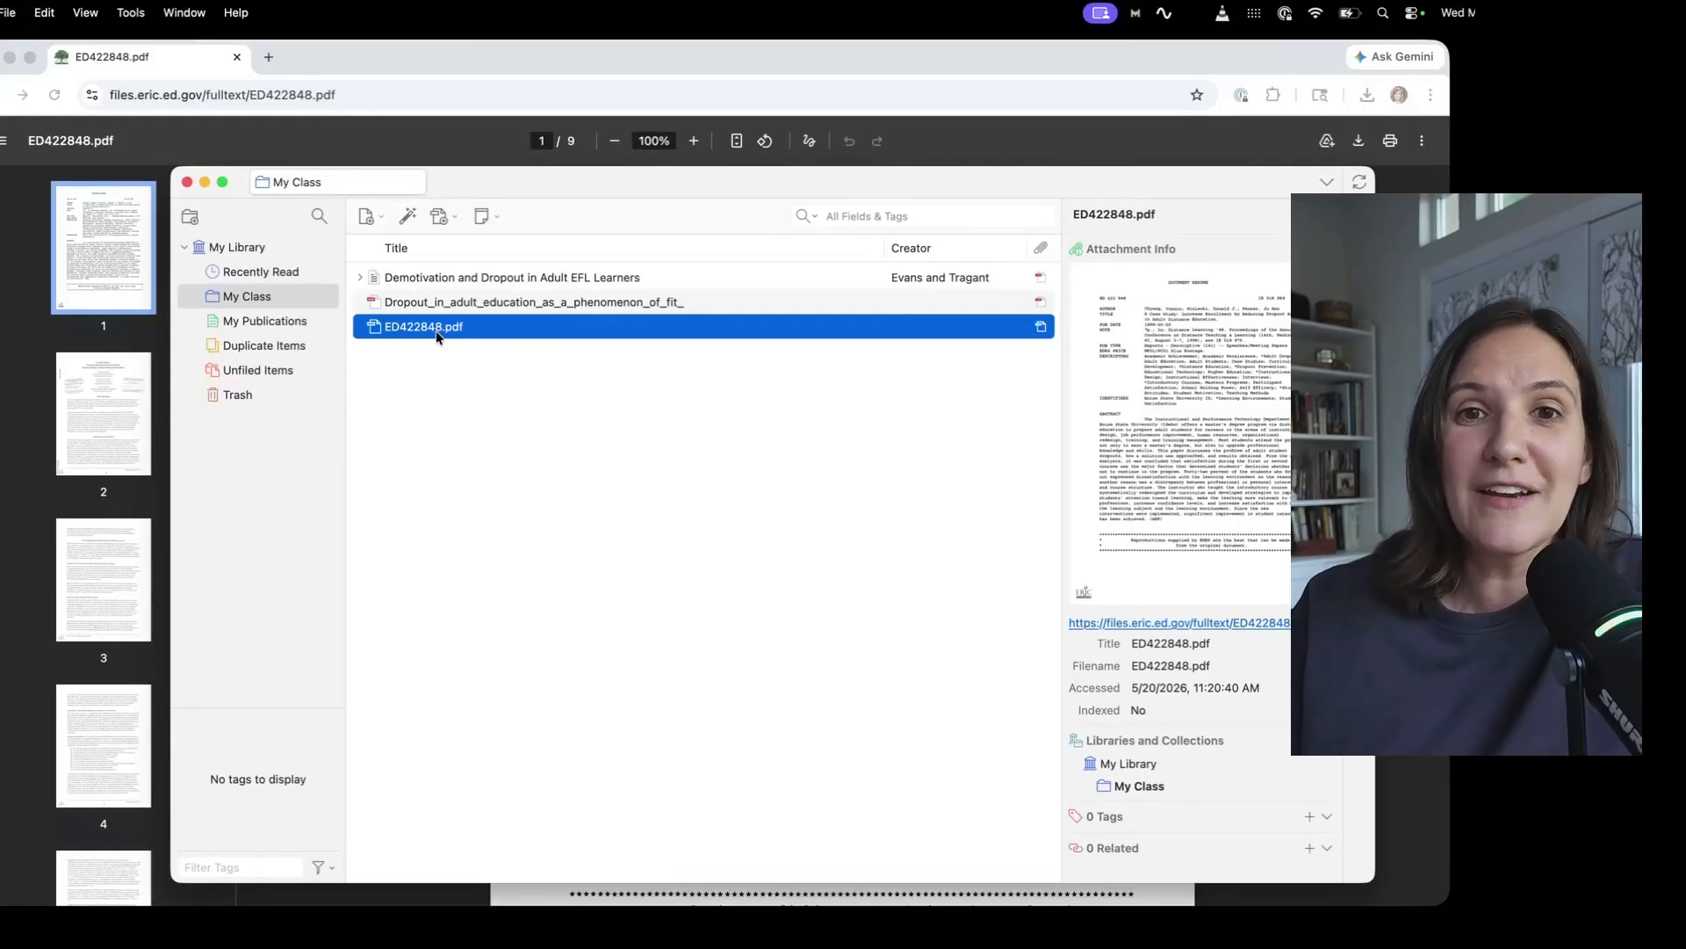
double_click(435, 330)
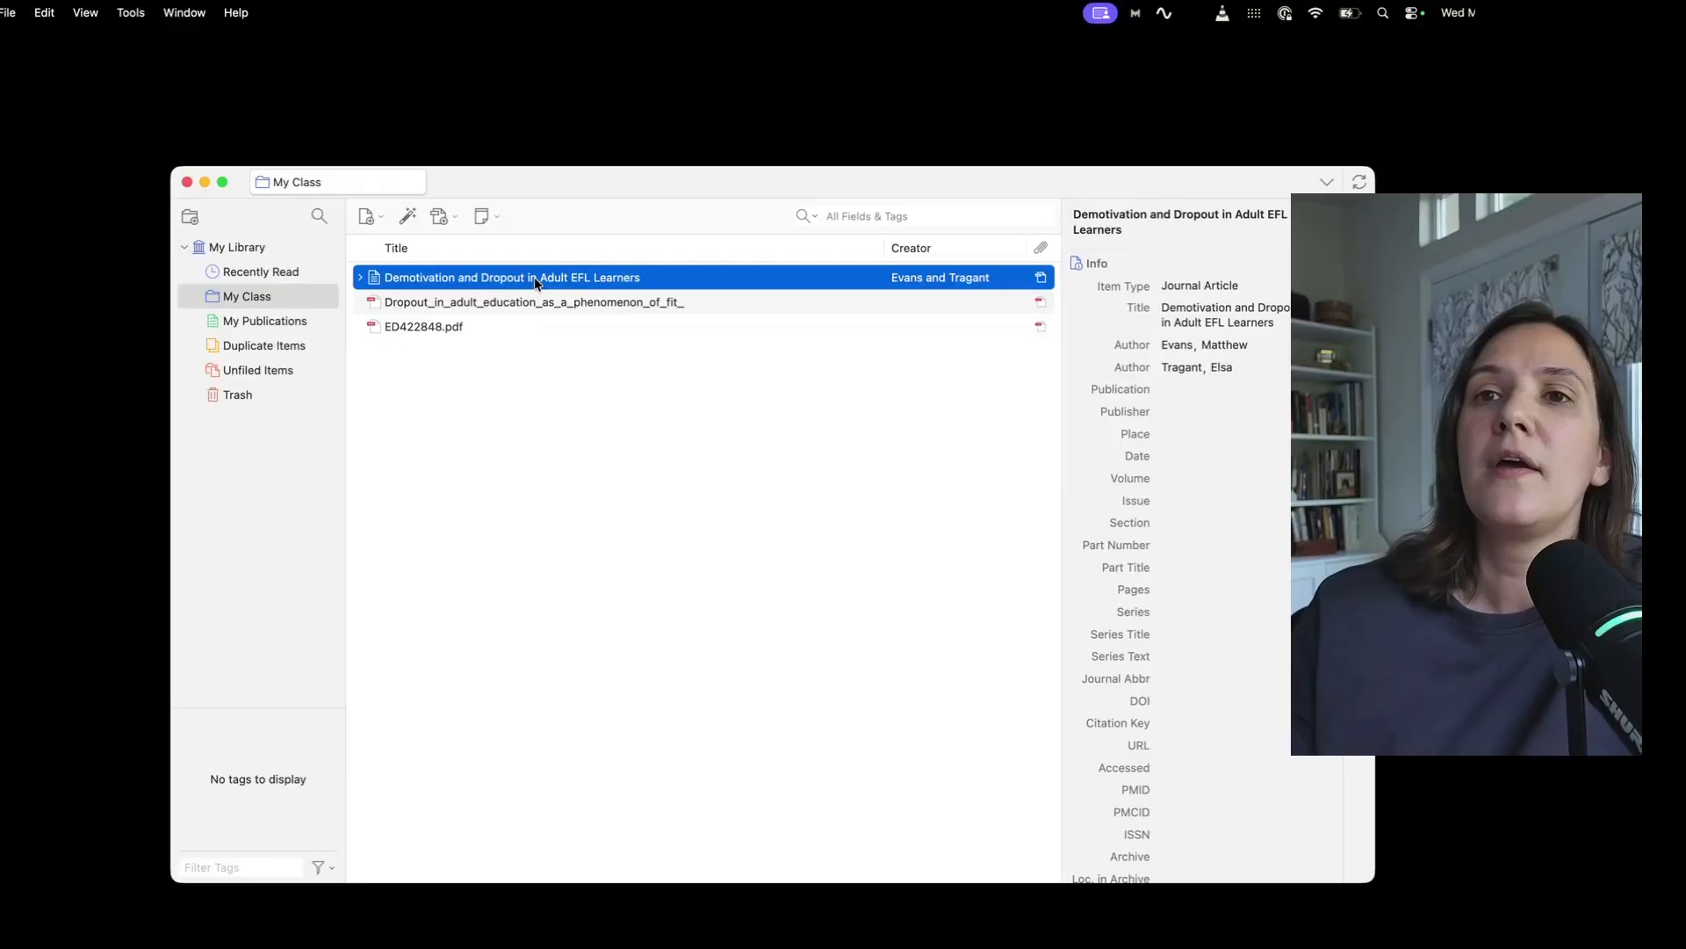
Open "Demotivation and Dropout in Adult EFL Learners" and highlight the abstract's first paragraph in yellow.
double_click(534, 277)
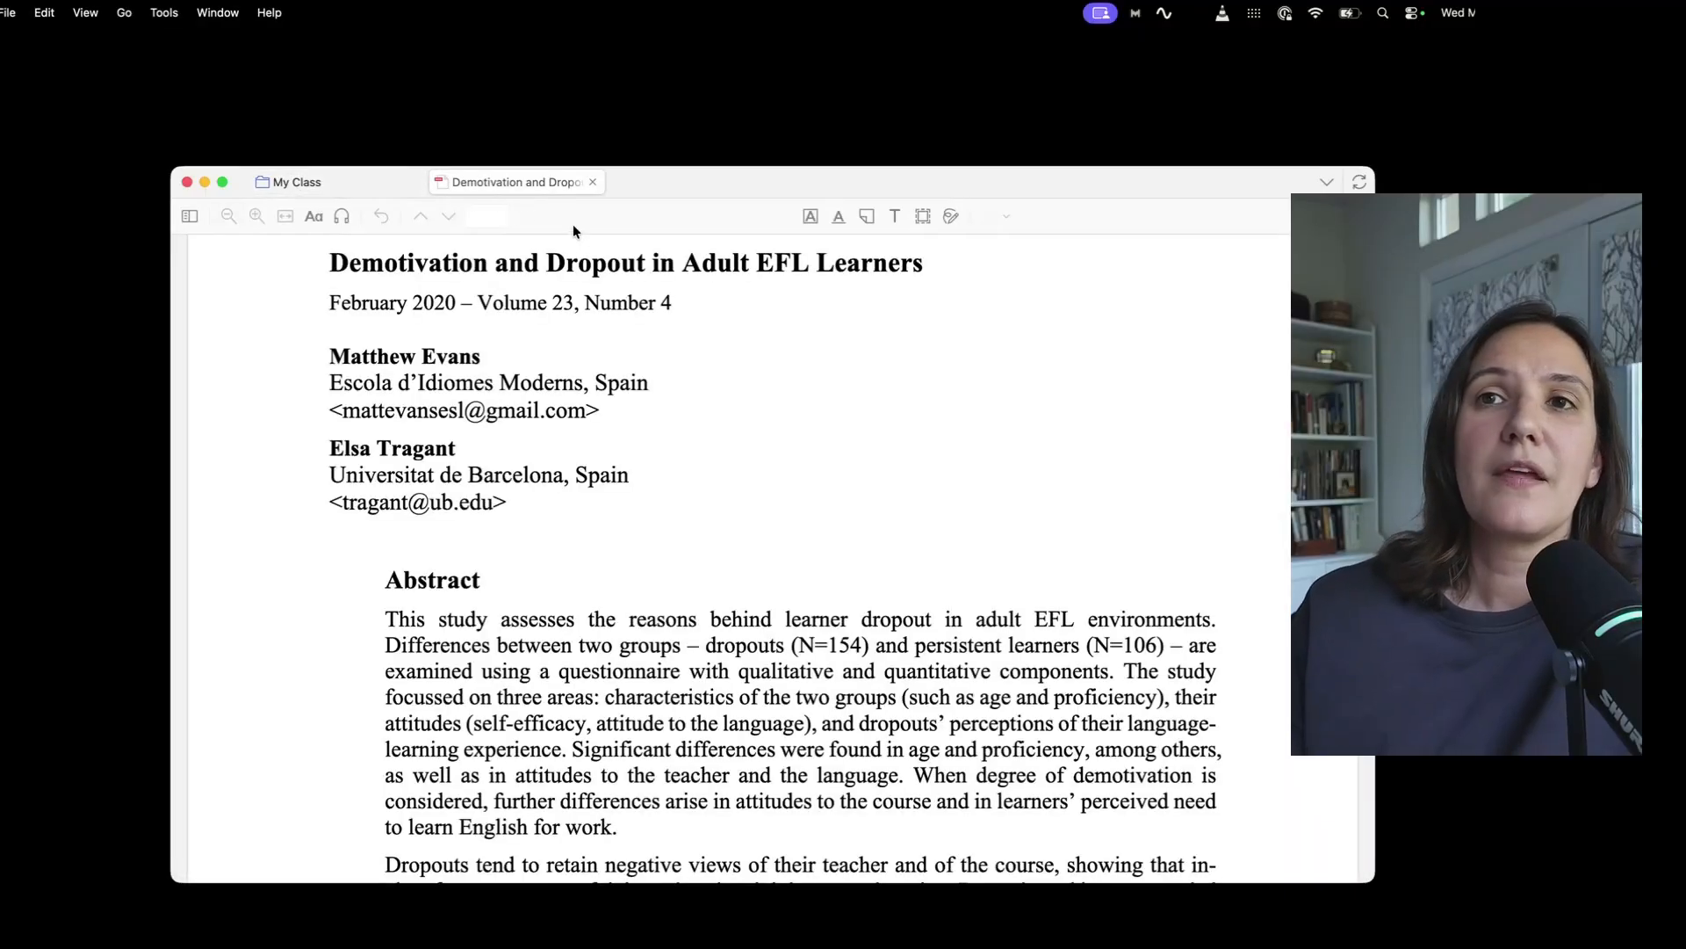
scroll(557, 447, up, 5)
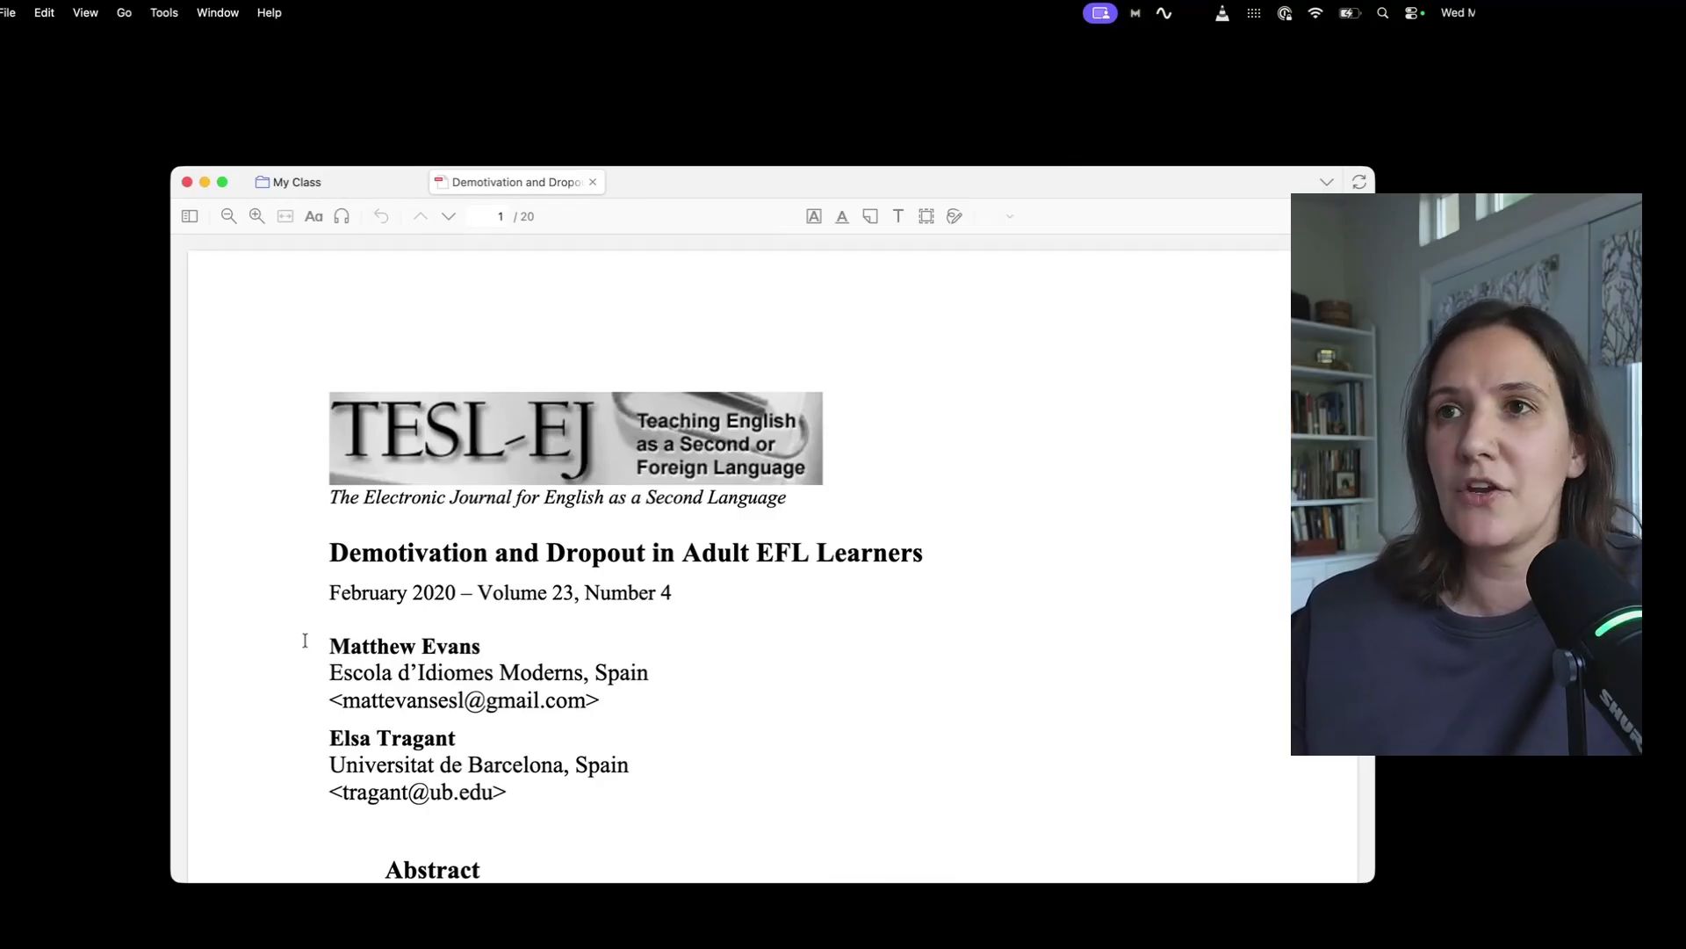
scroll(396, 593, down, 5)
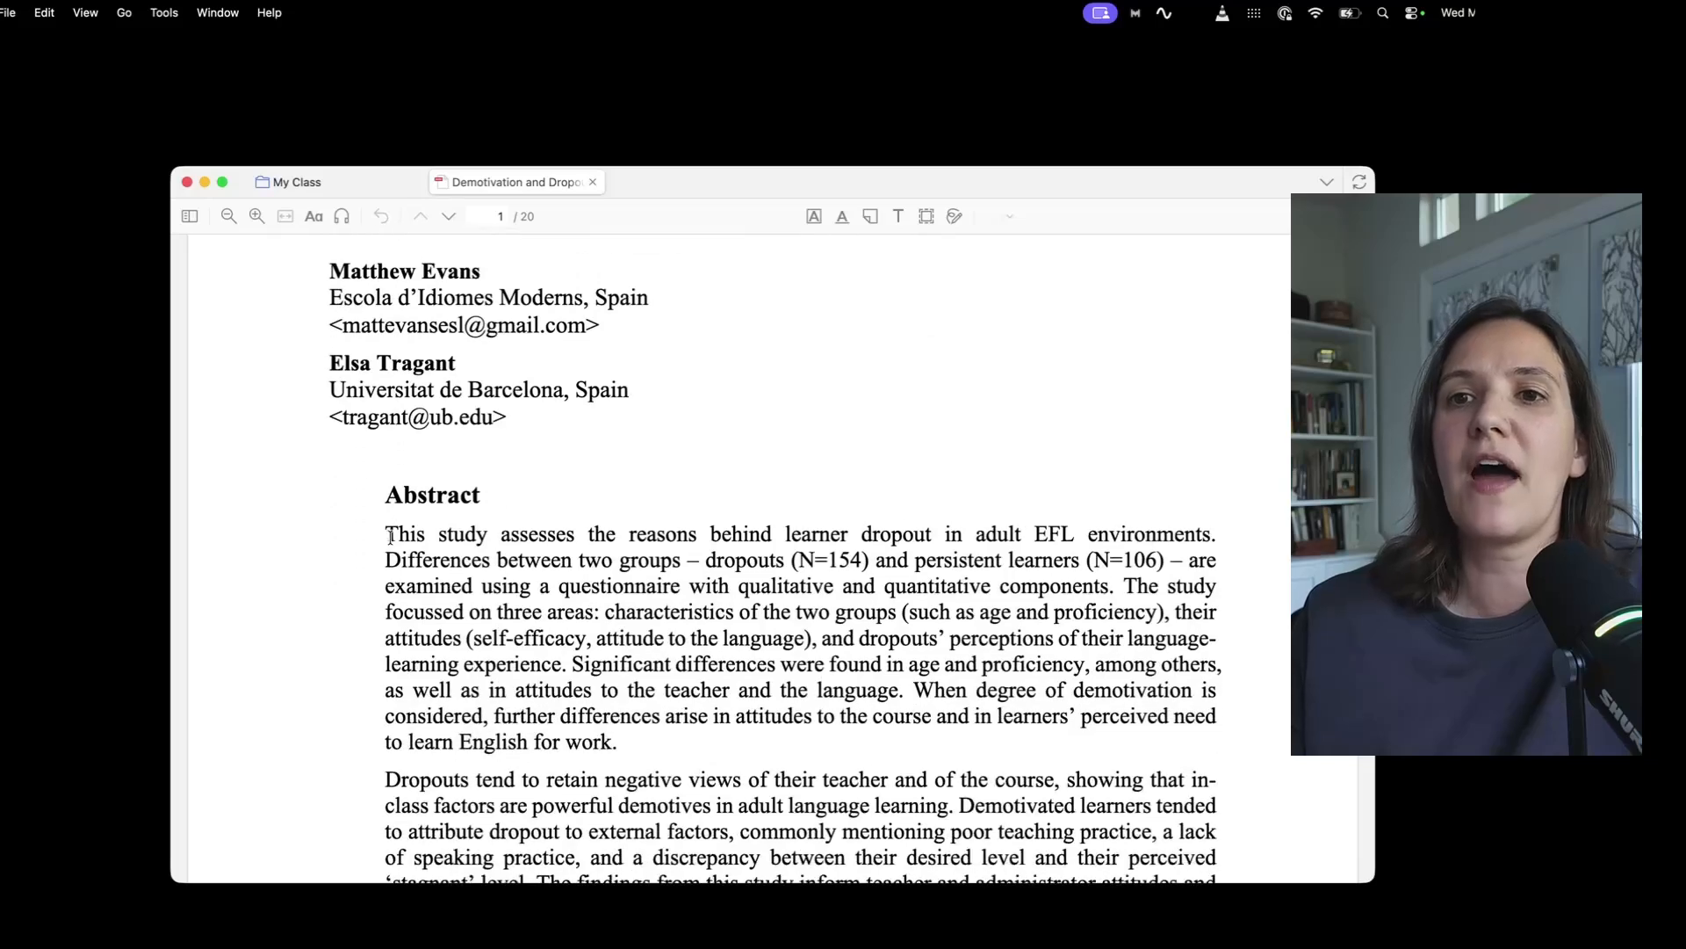
drag(386, 538, 620, 745)
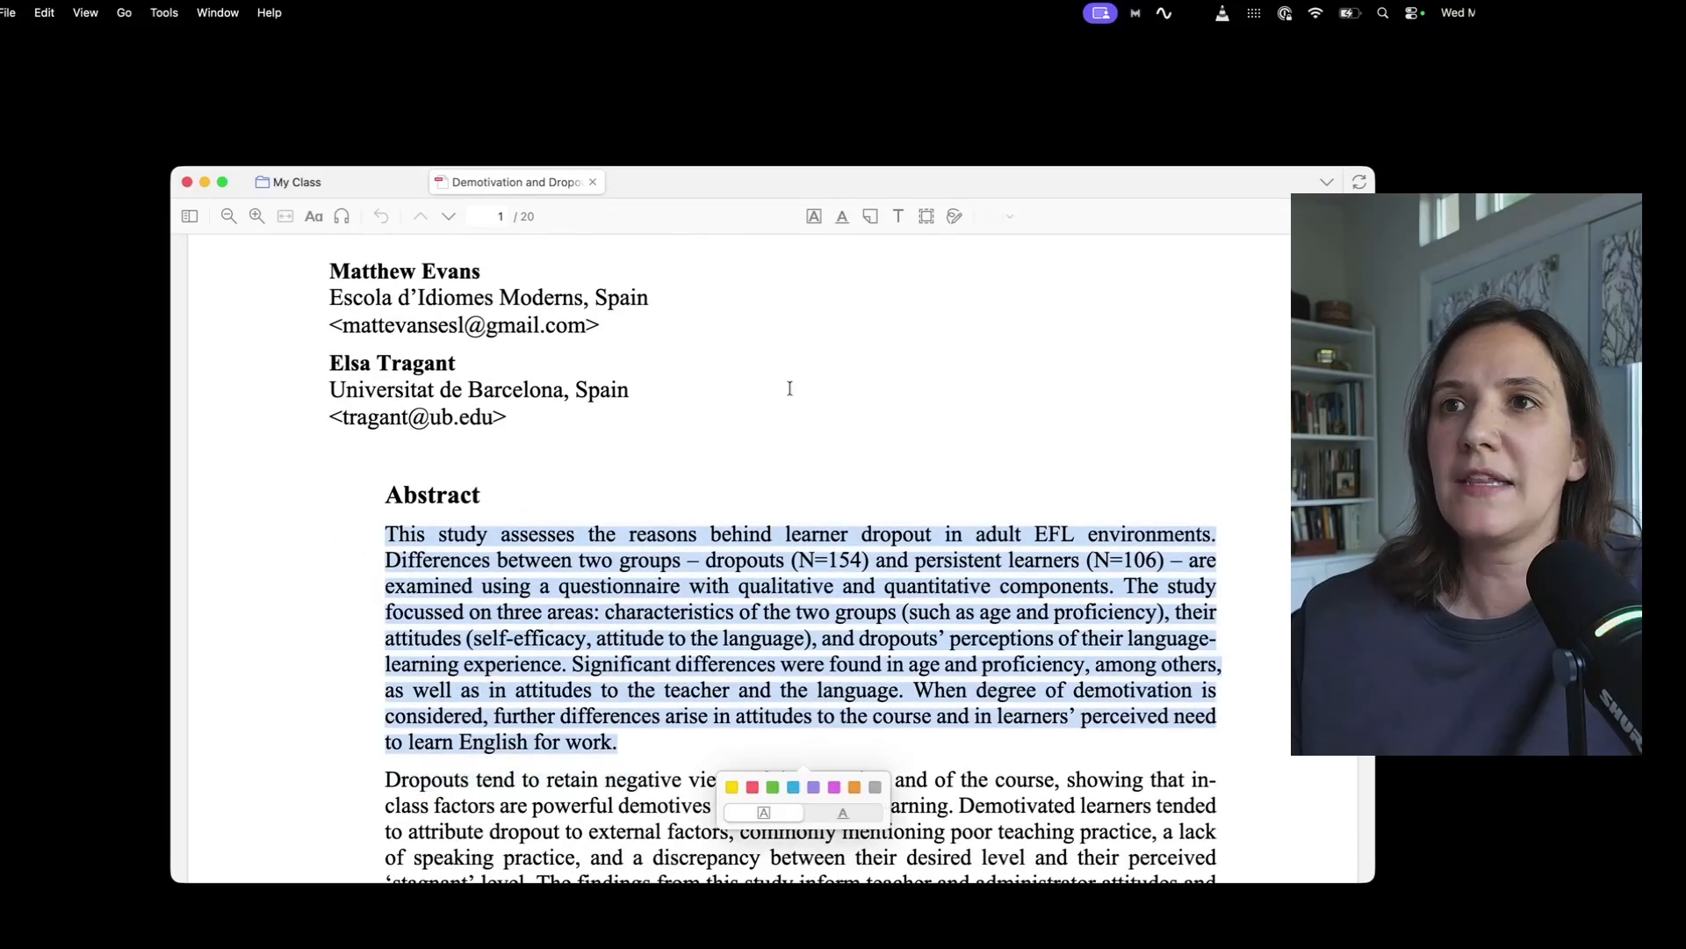
click(731, 788)
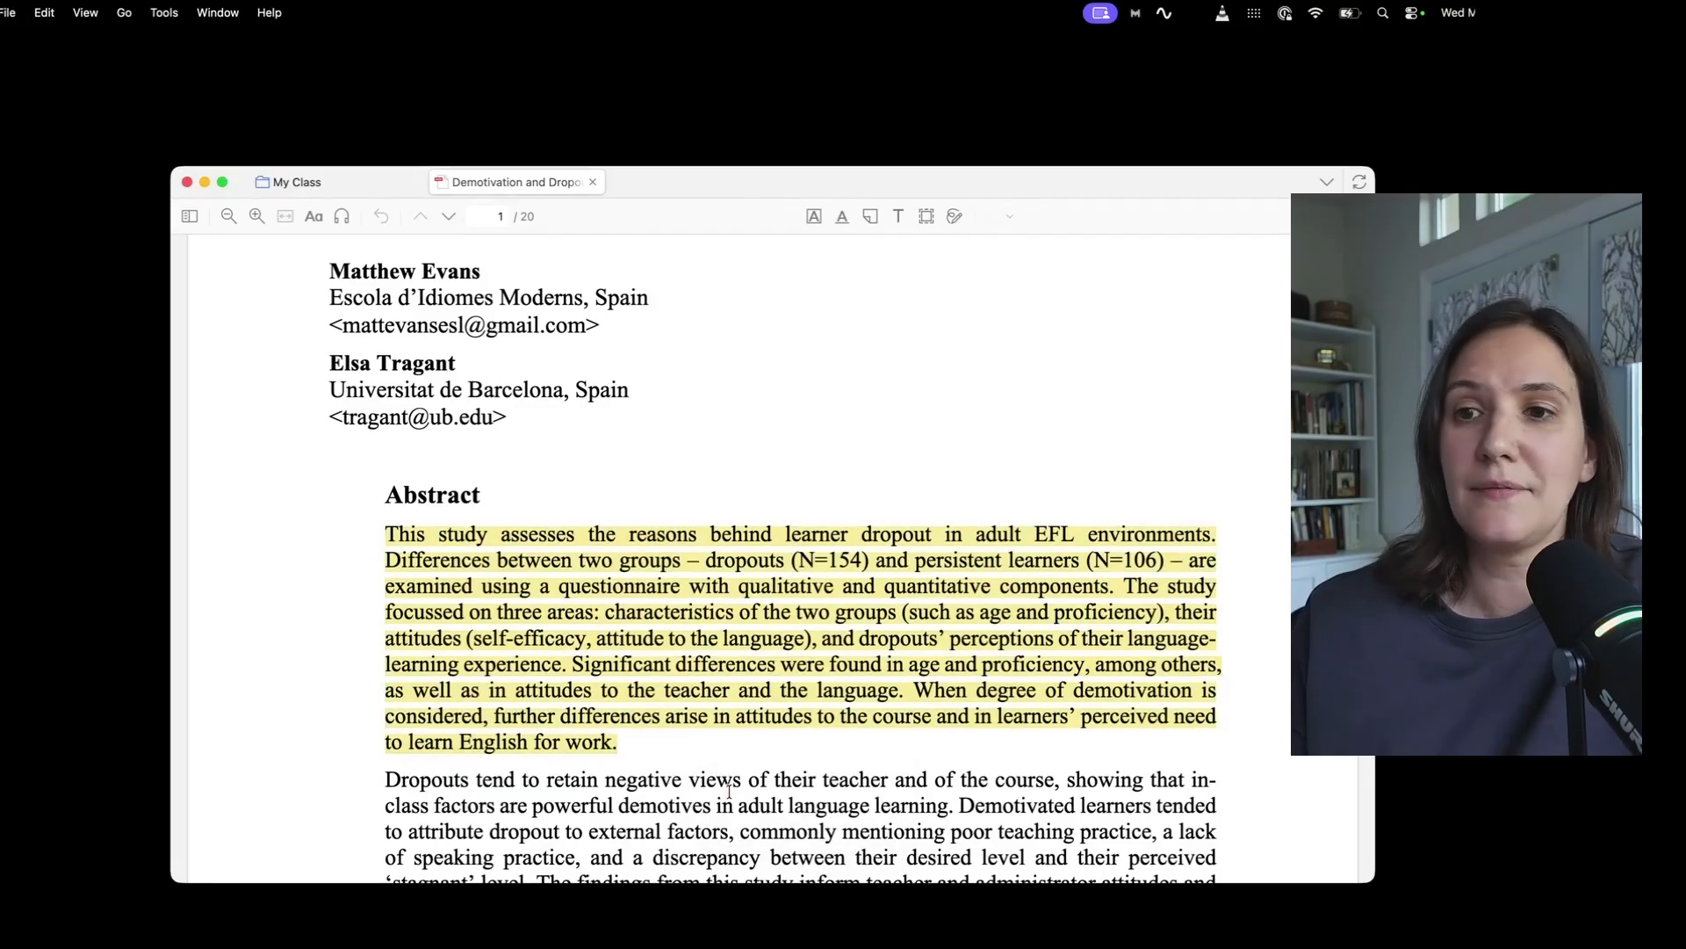
Show the article's annotation list and expand the page 1 highlight to its full text.
click(188, 216)
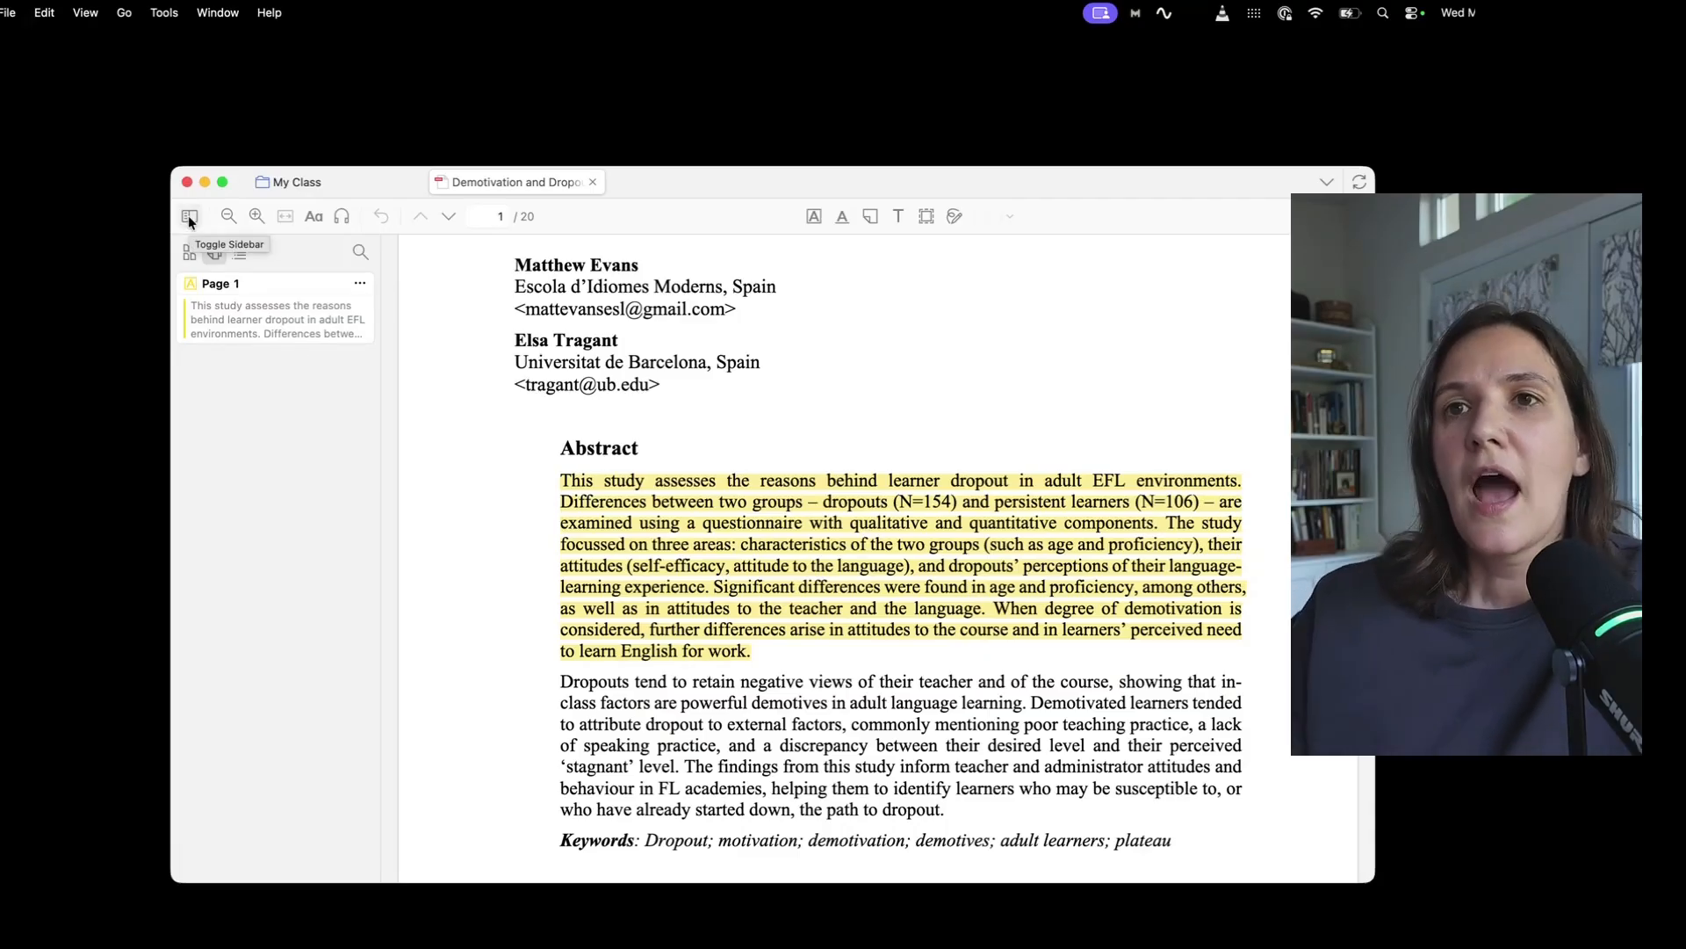
click(251, 320)
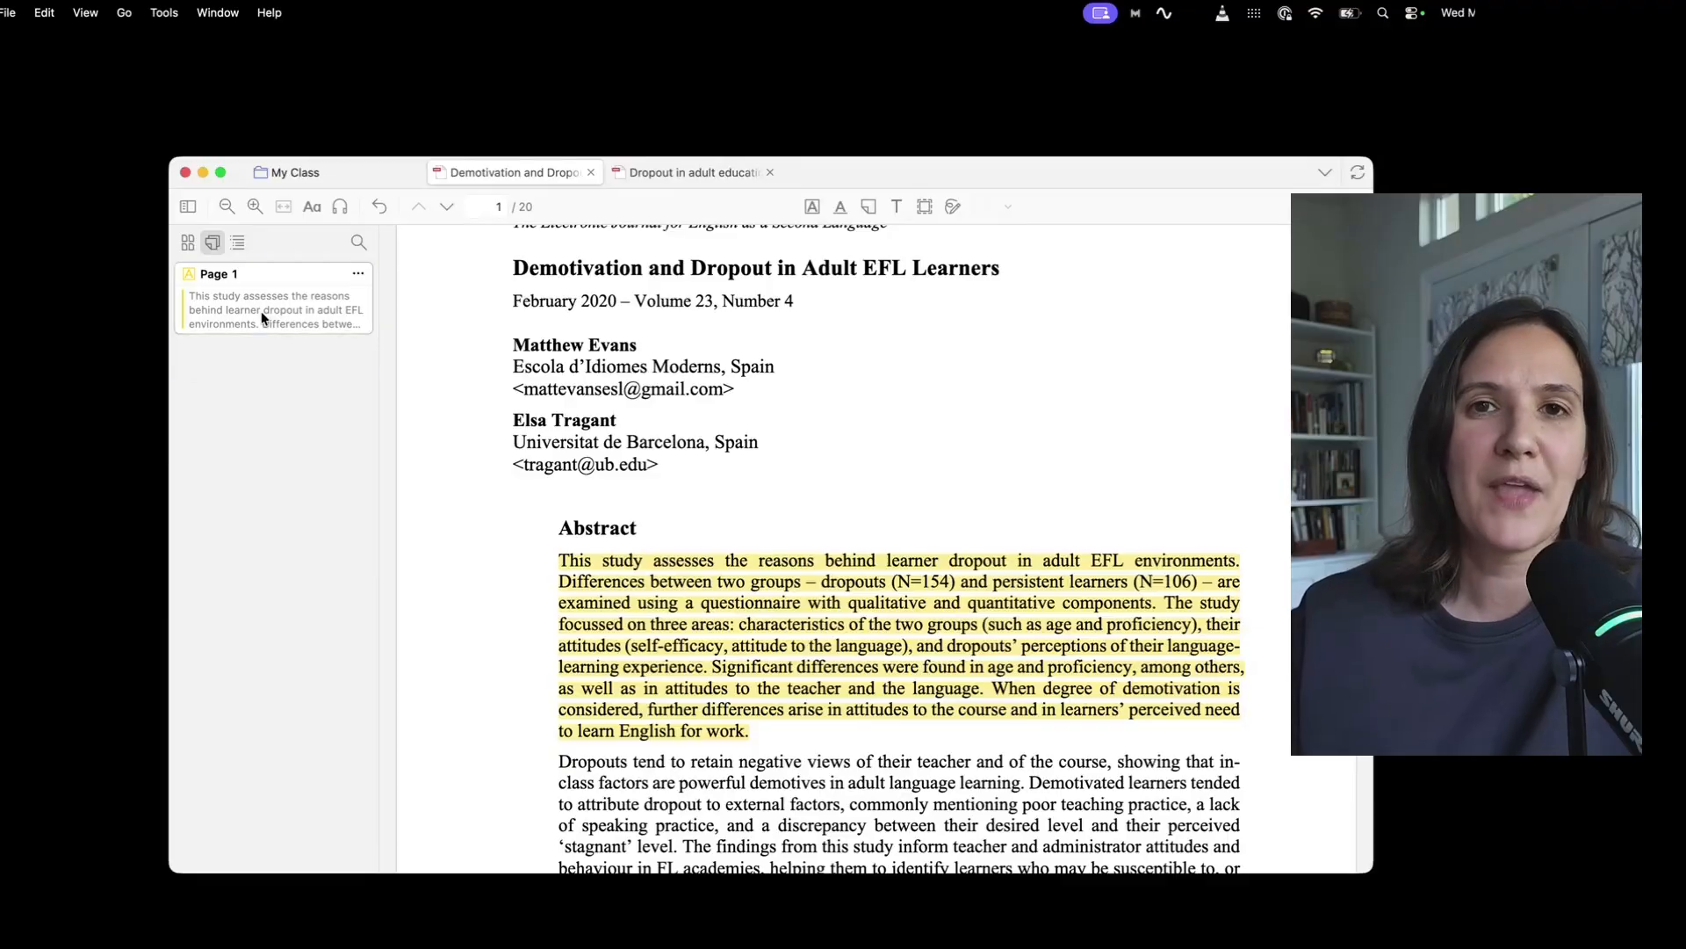
click(261, 311)
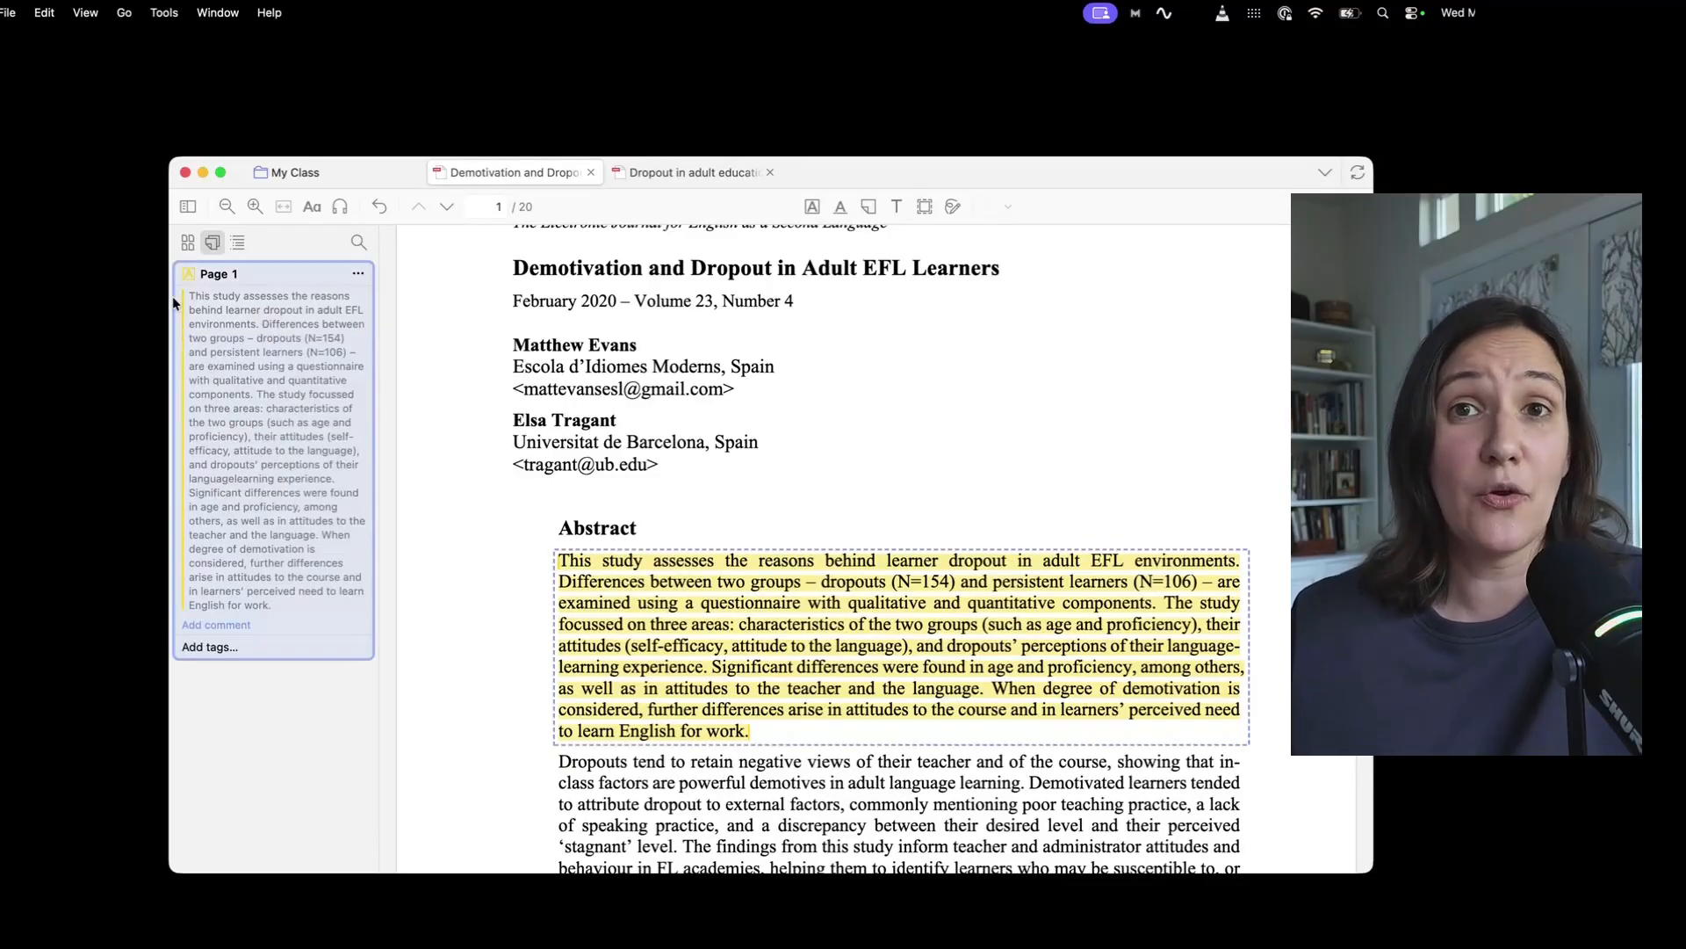
Copy the first two sentences of the highlight annotation into the "My paper" document in Google Docs.
mouse_move(200, 303)
mouse_down()
mouse_move(264, 345)
mouse_move(253, 389)
mouse_up()
key(super+c)
click(195, 300)
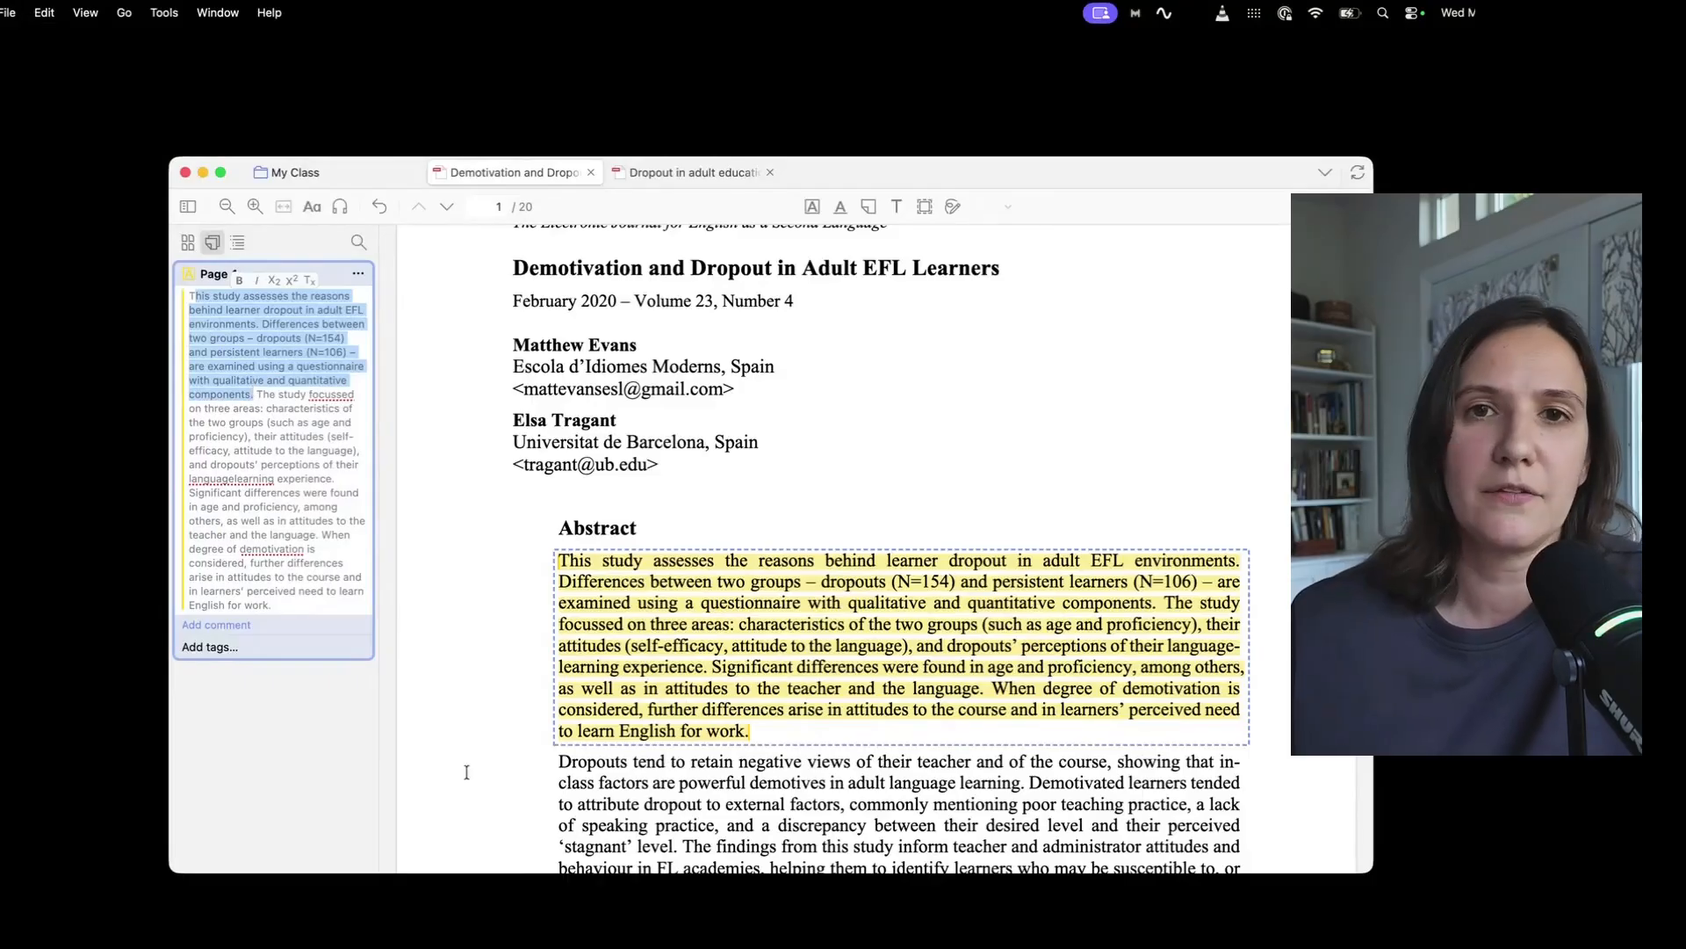
mouse_move(644, 938)
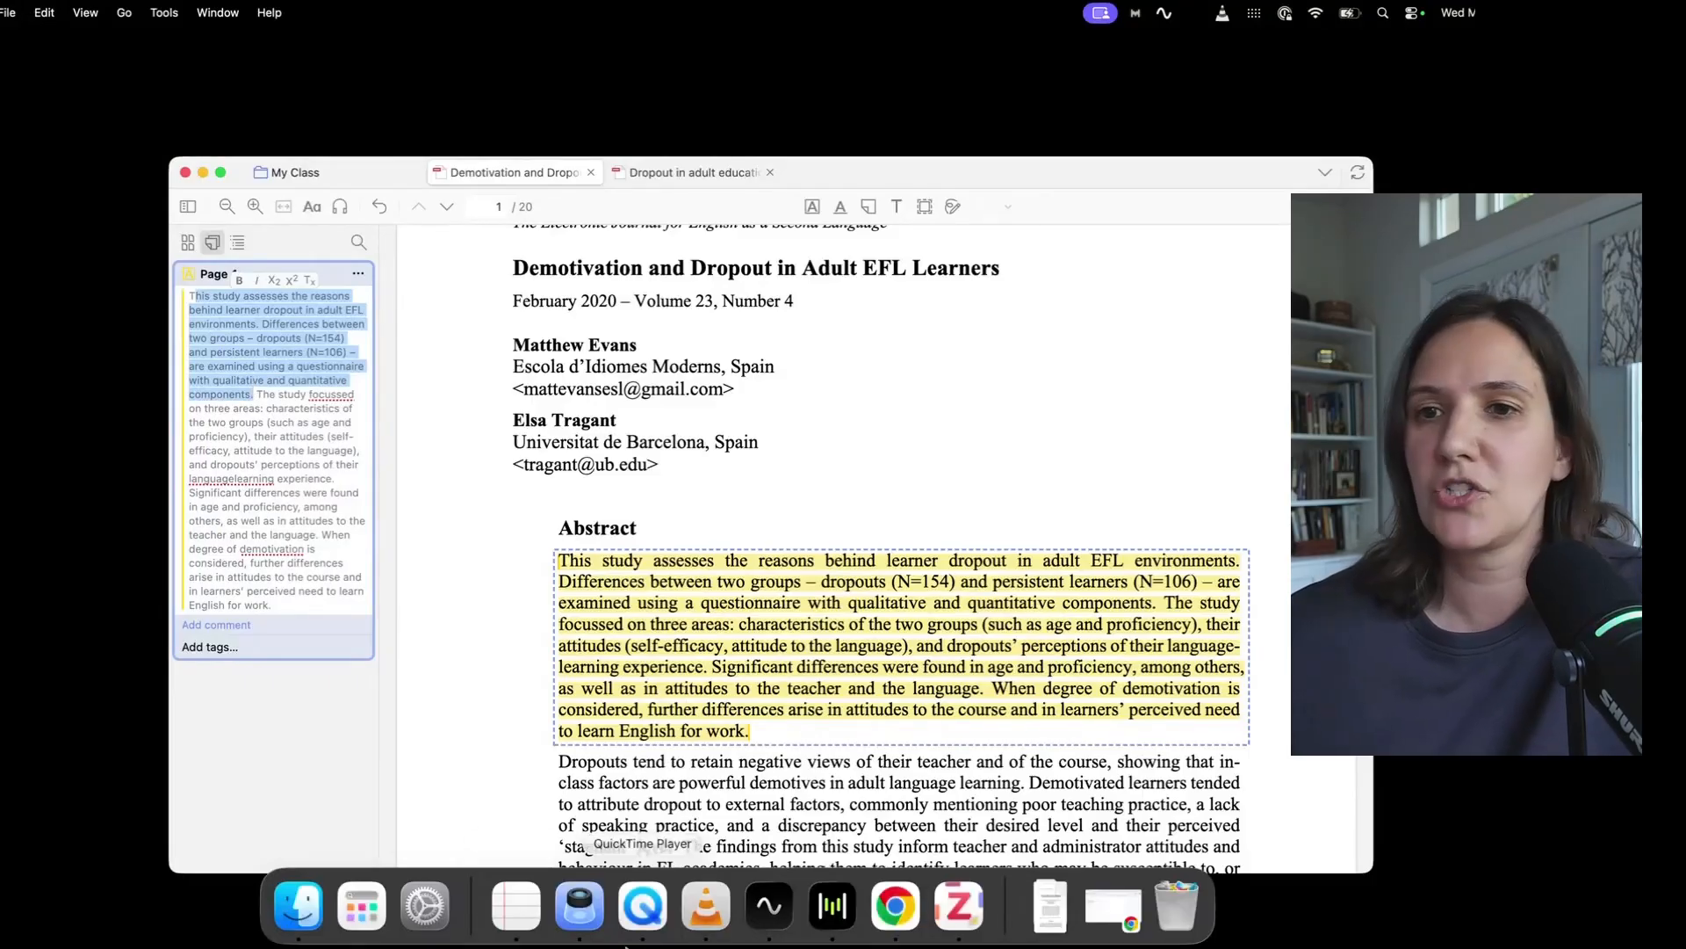
click(1101, 924)
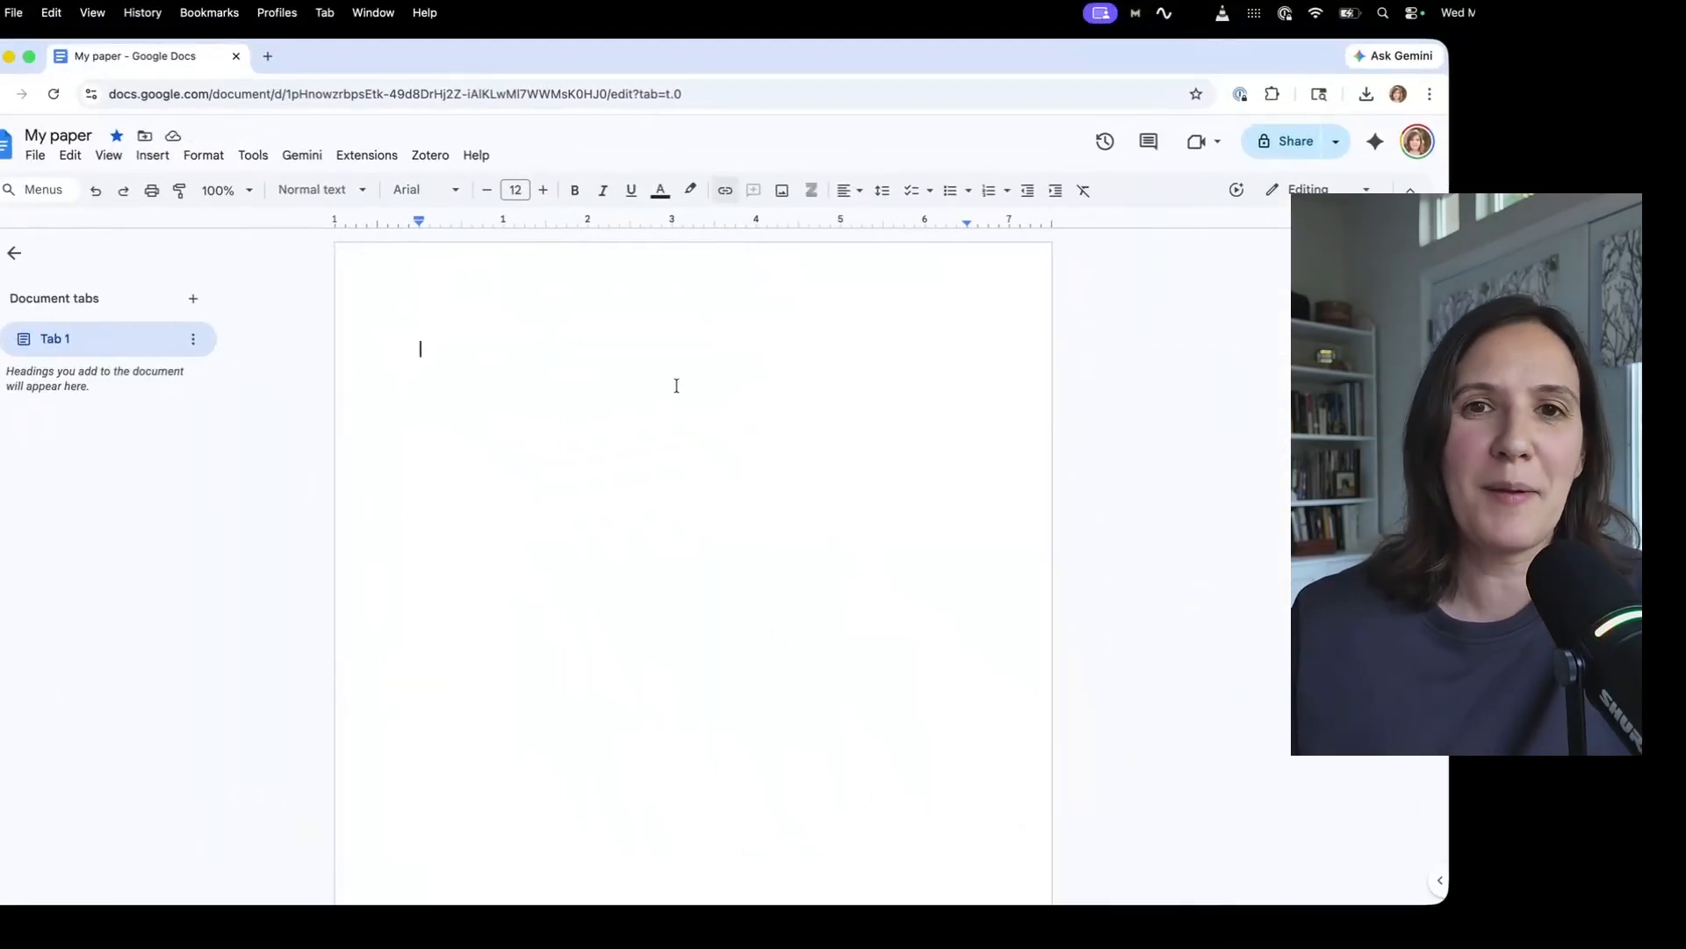
key(super+v)
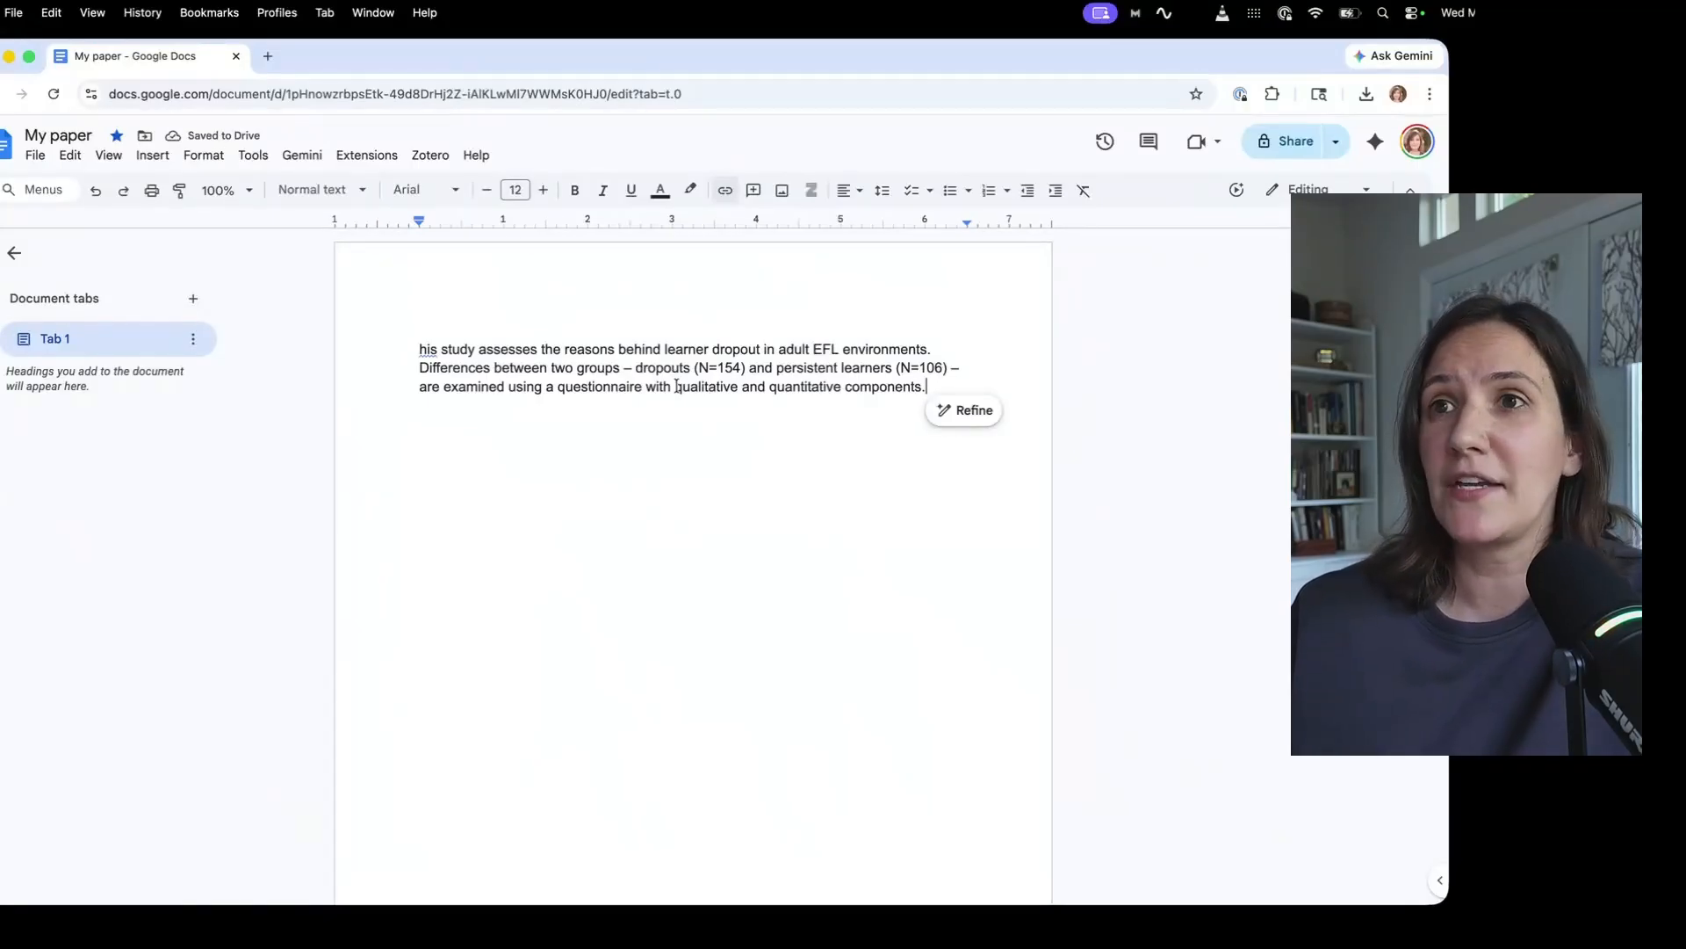
Insert a Zotero citation for "Demotivation and Dropout in Adult EFL Learners" after the pasted sentences, separated from the text by a space.
click(811, 193)
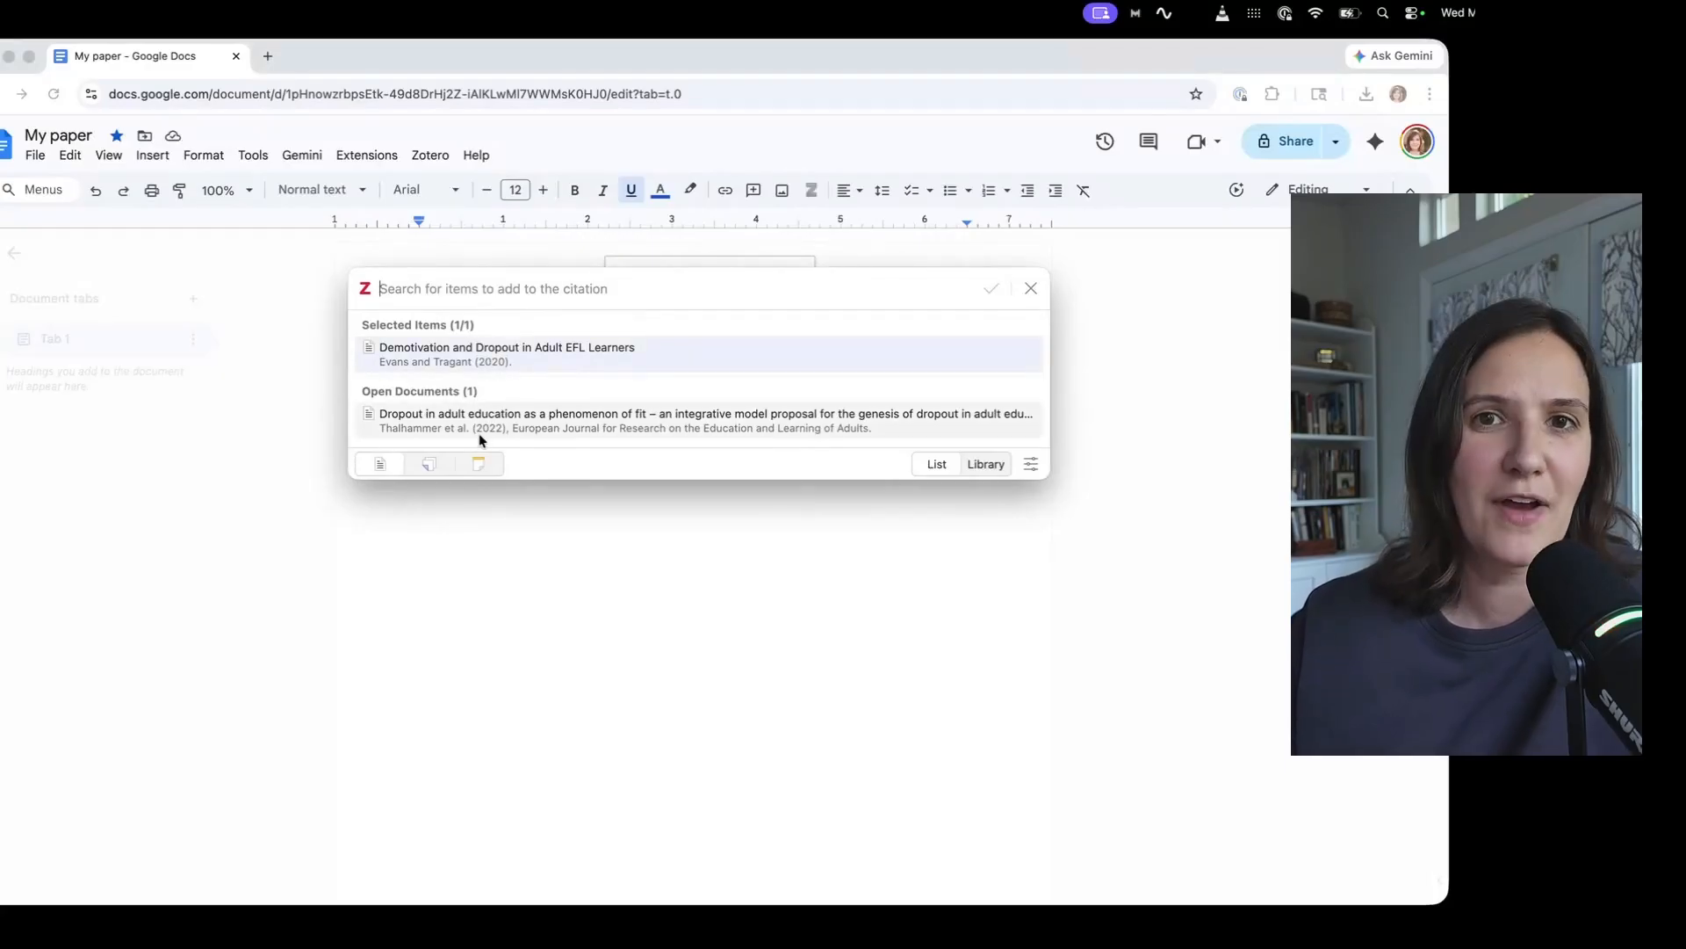
click(503, 356)
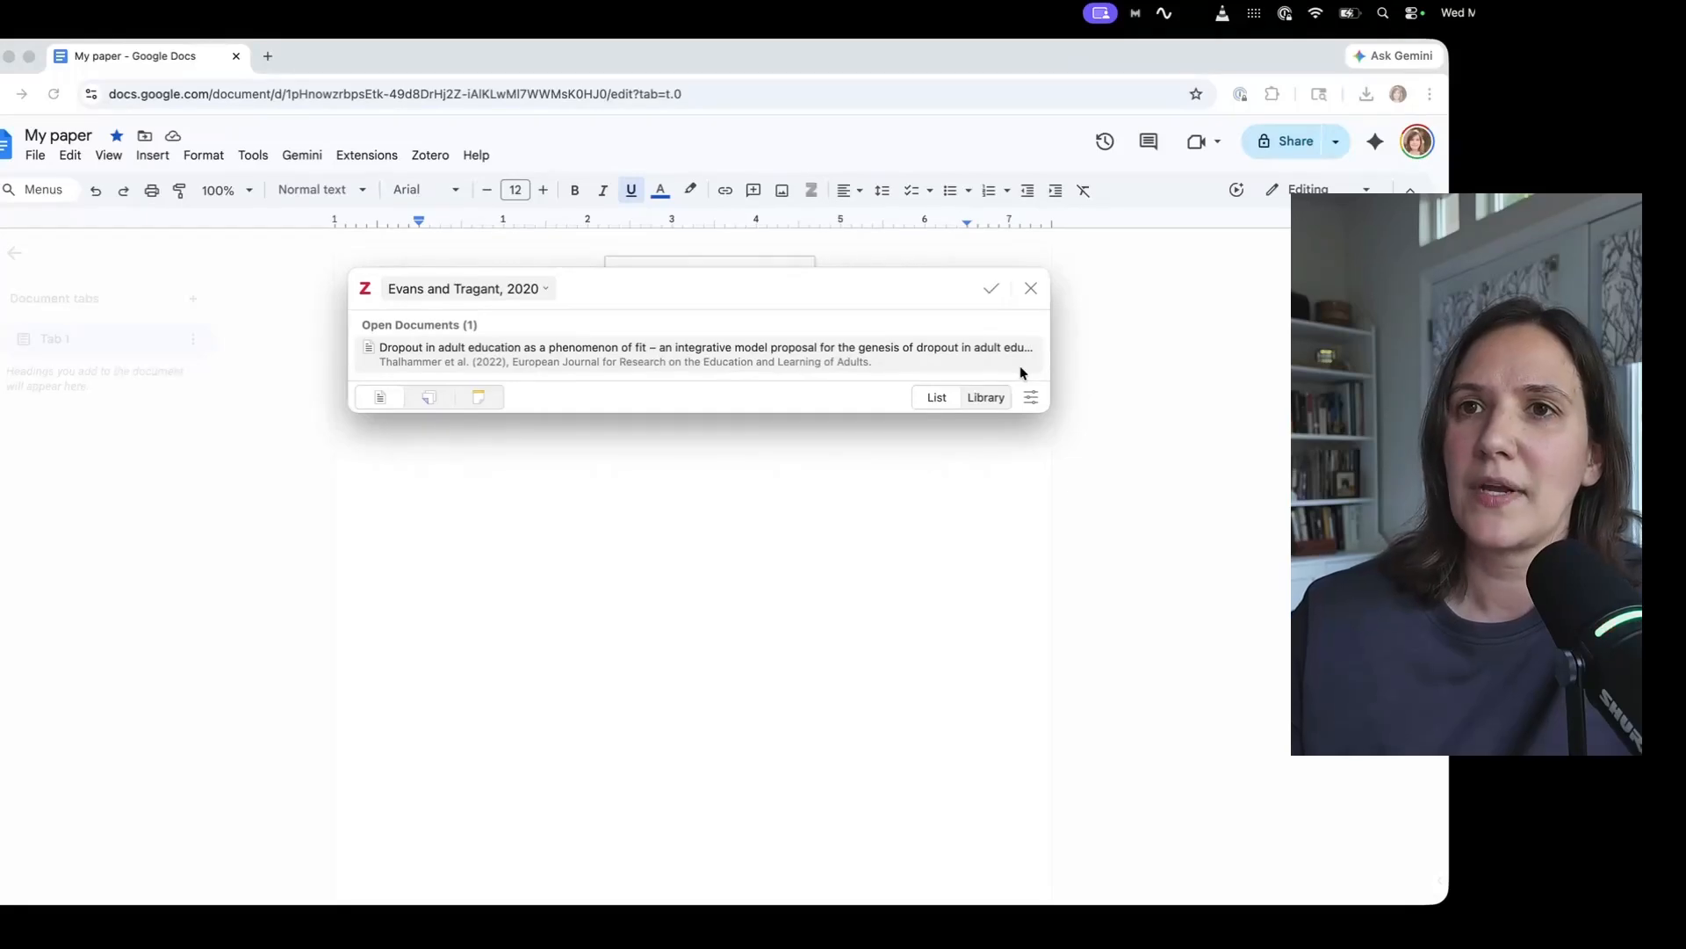
key(Return)
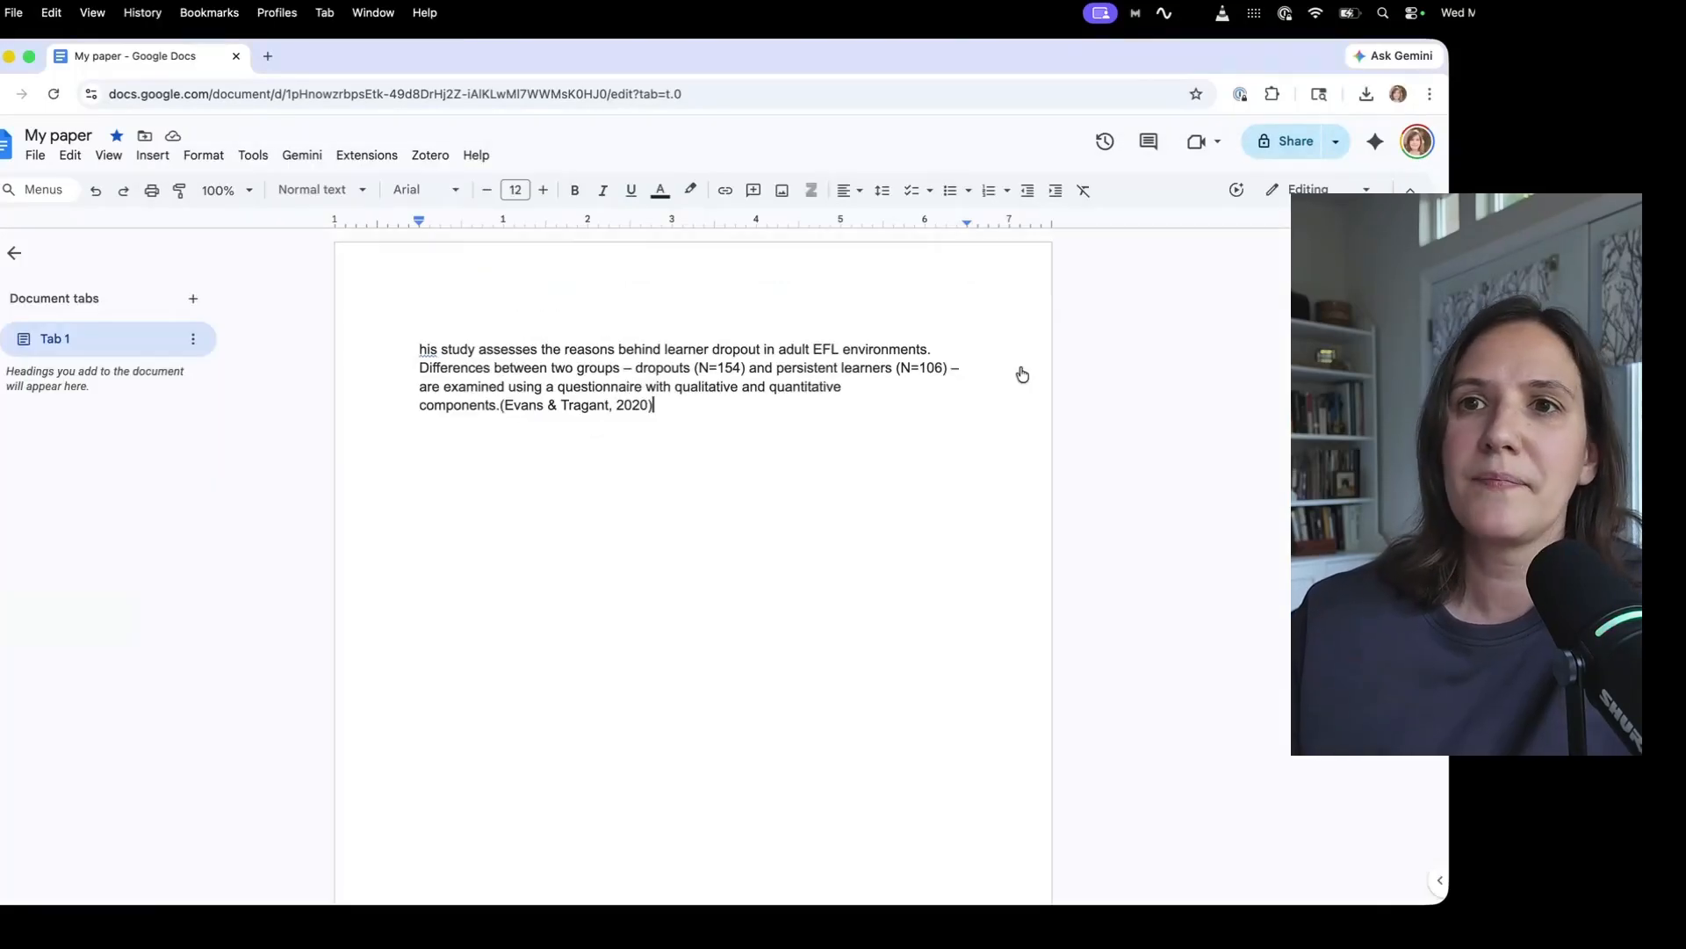
click(502, 406)
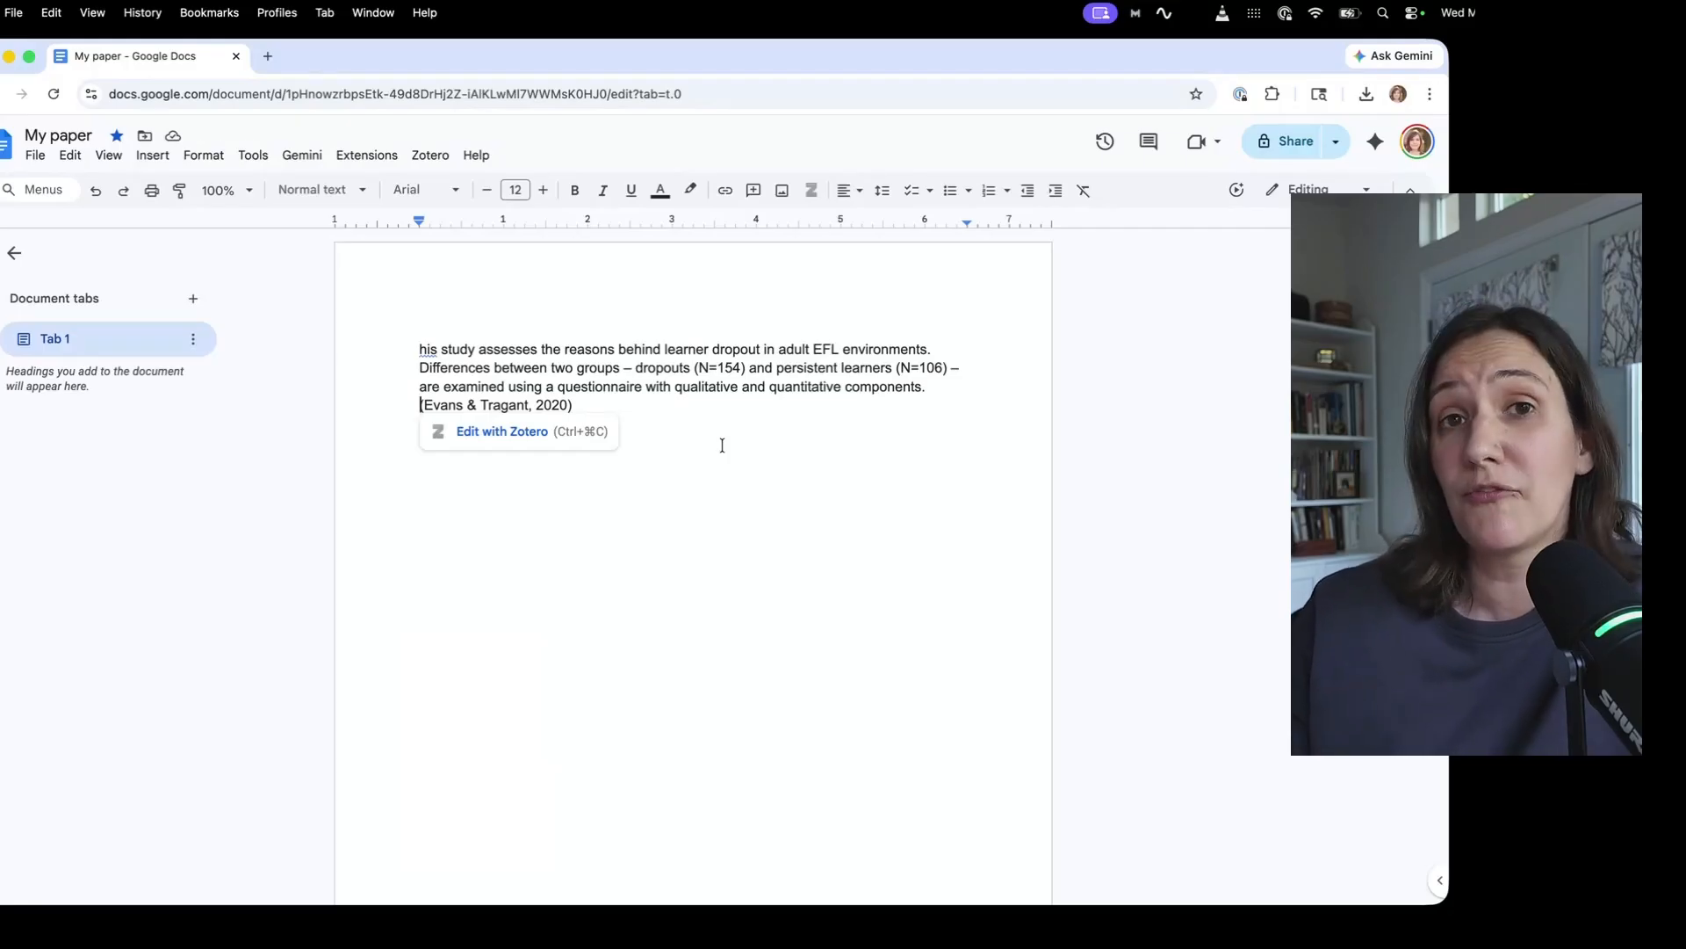
Start a new paragraph below the first citation, leaving a blank line, with the text "The author of this study".
double_click(661, 408)
key(Return)
key(Return)
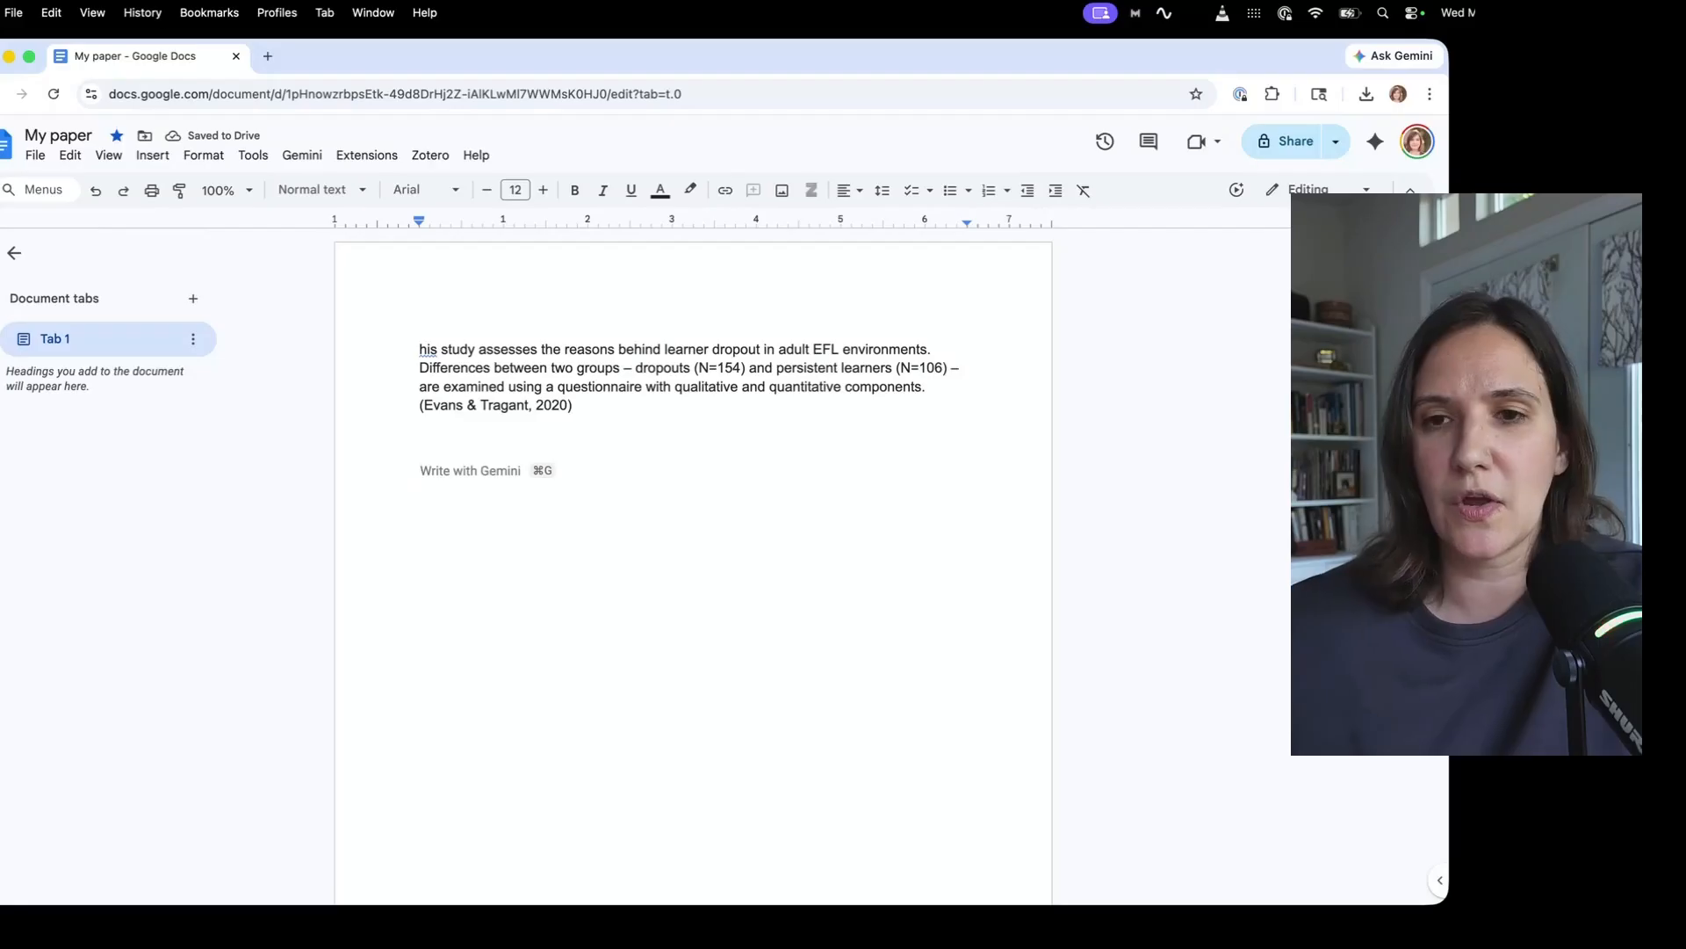
text(The author)
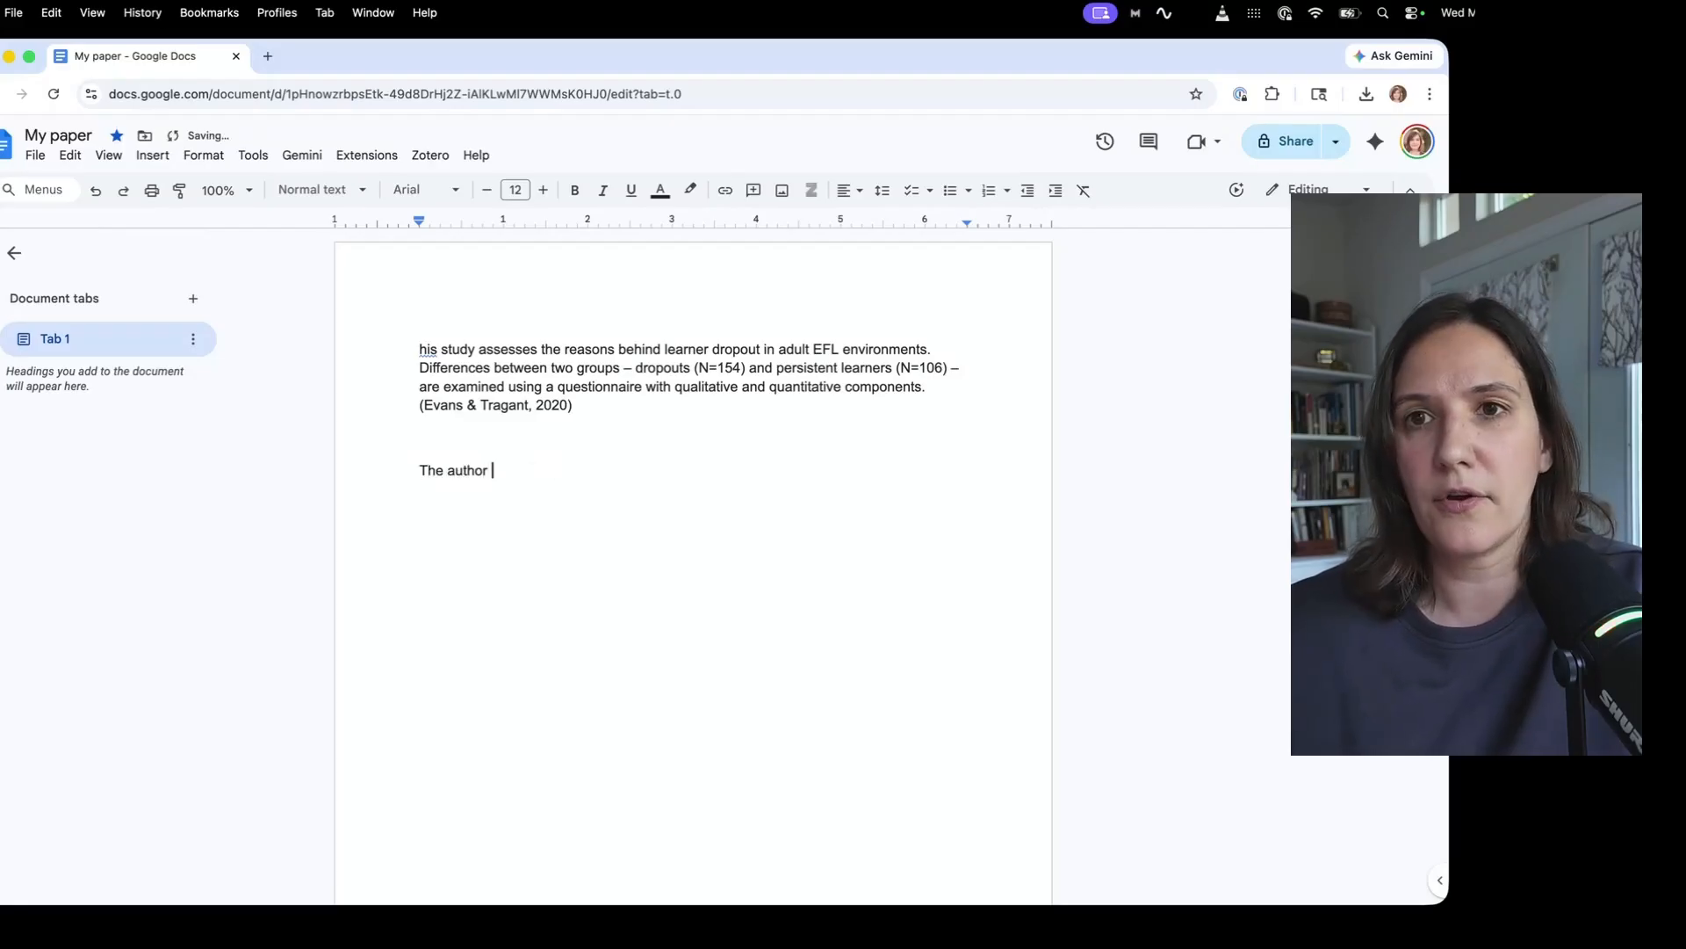
text( of this study)
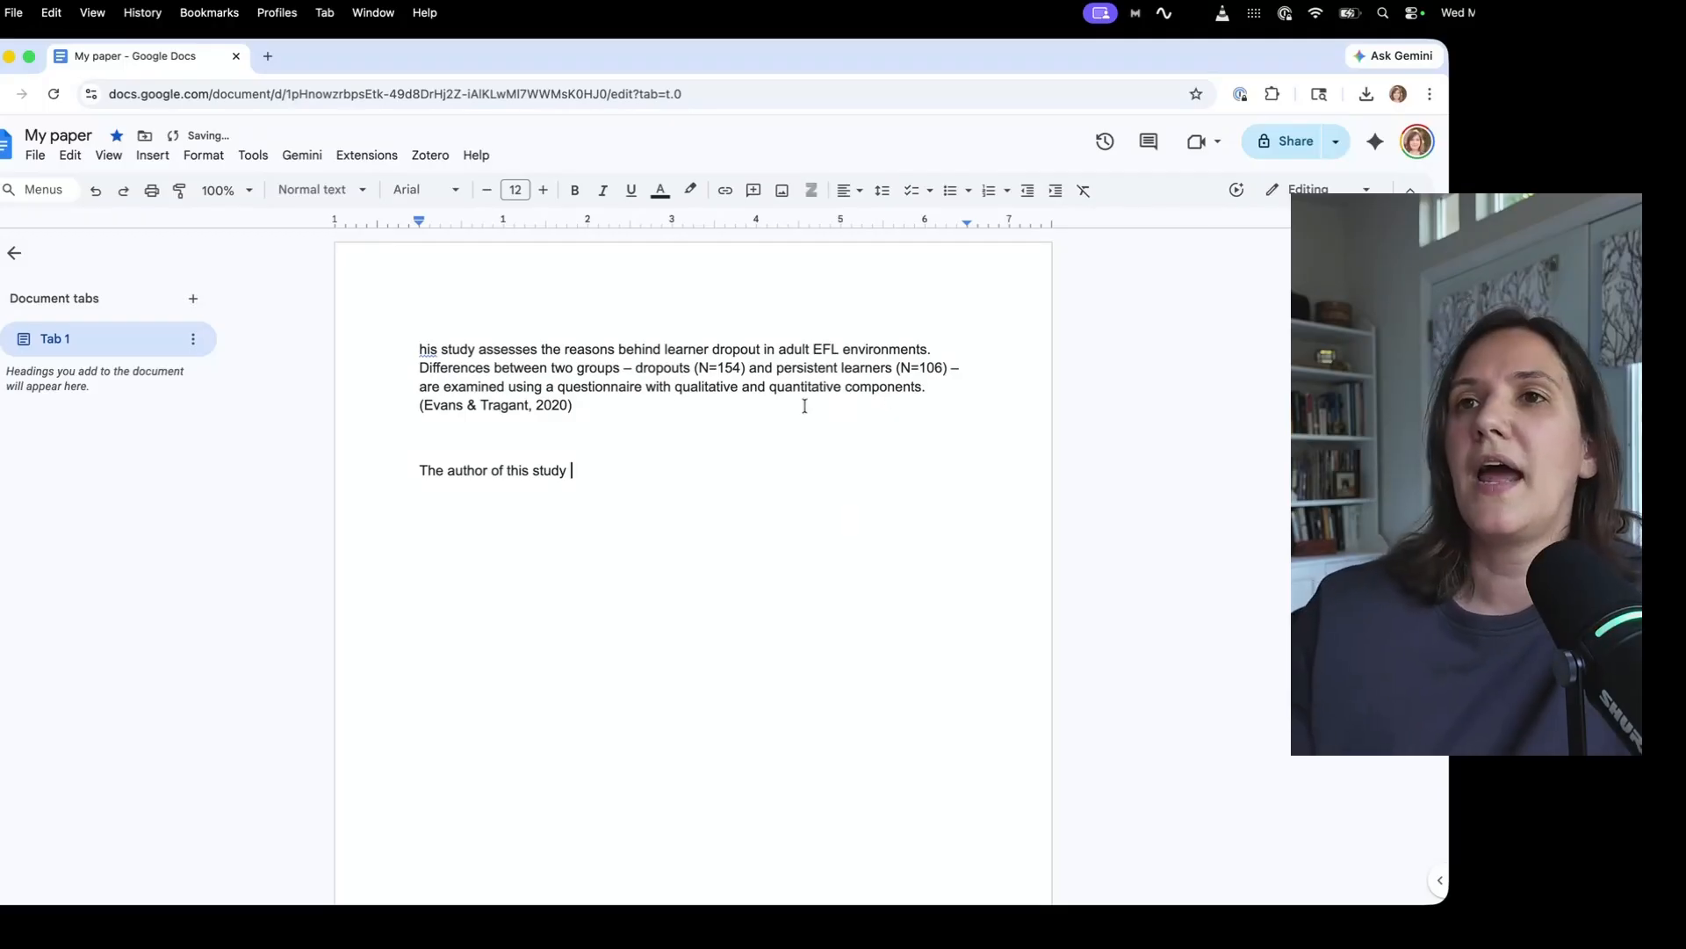
Cite the open Zotero document "Dropout in adult education as a phenomenon of fit" at the end of the new sentence.
click(808, 191)
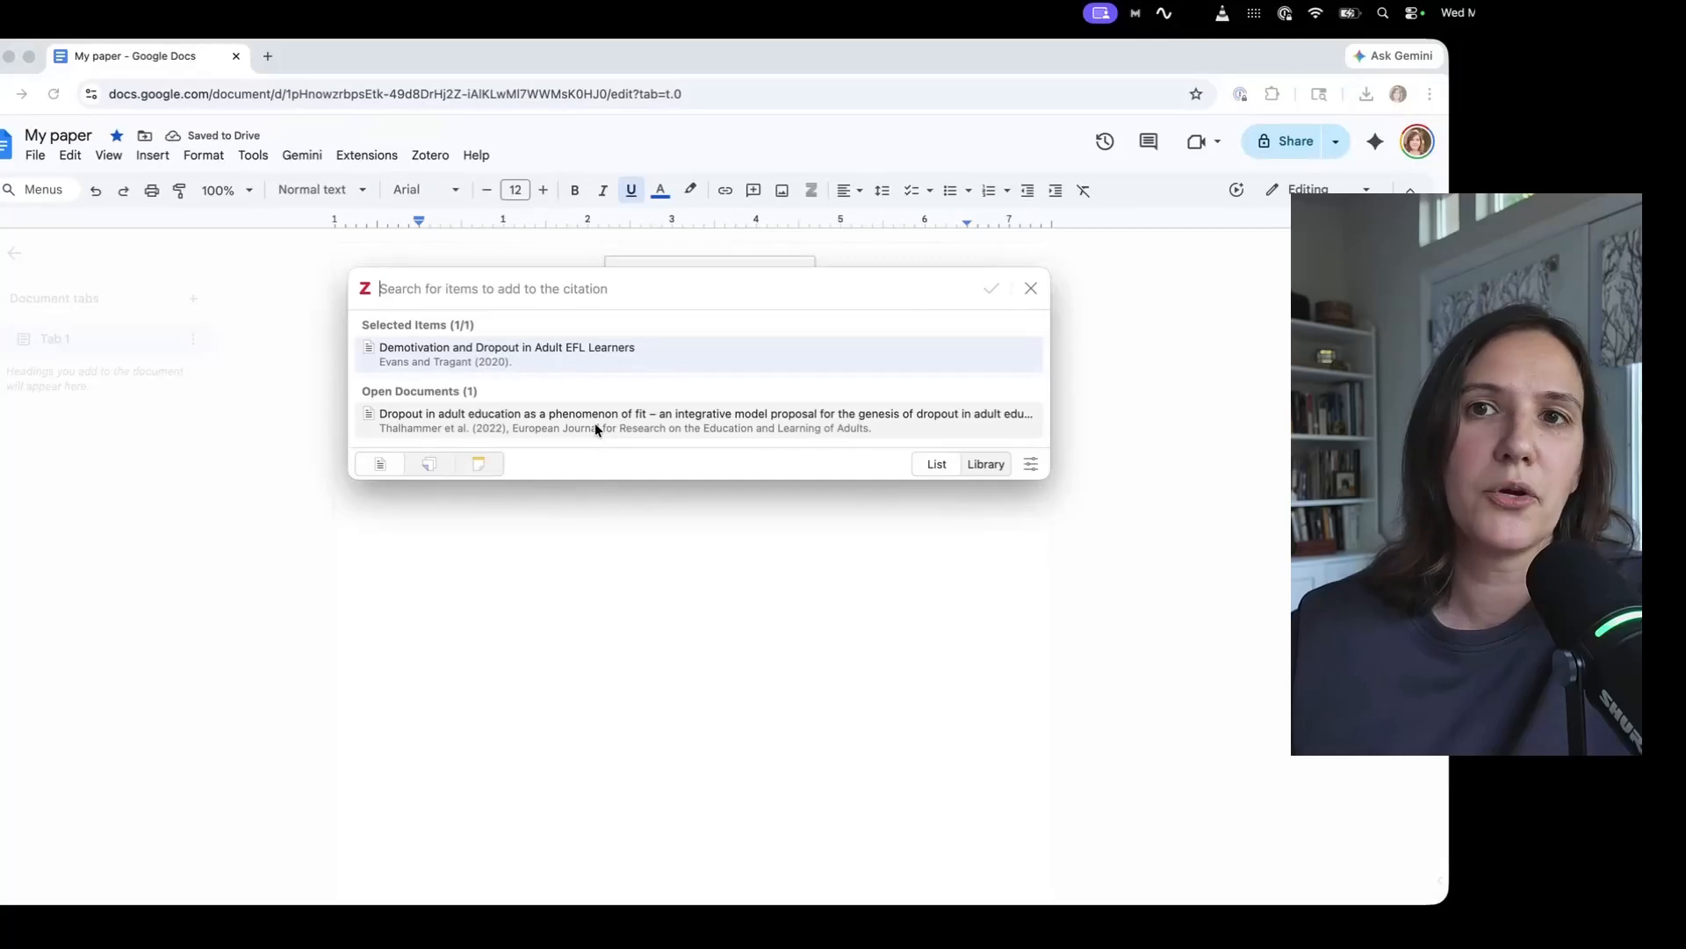
click(593, 425)
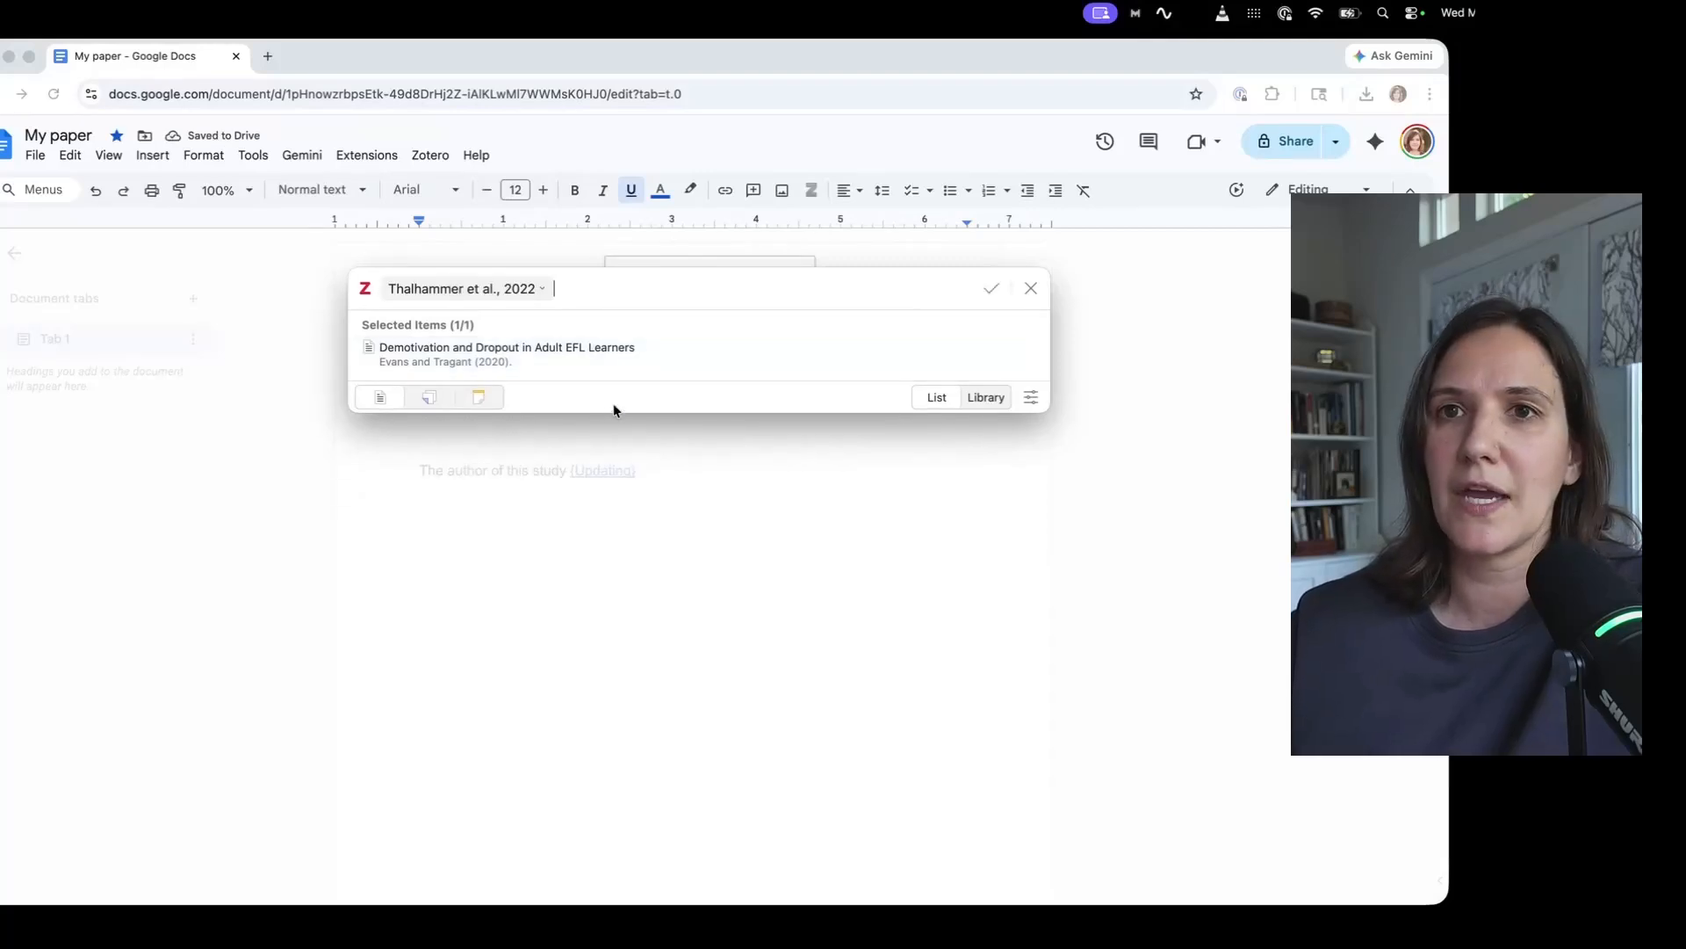
click(991, 289)
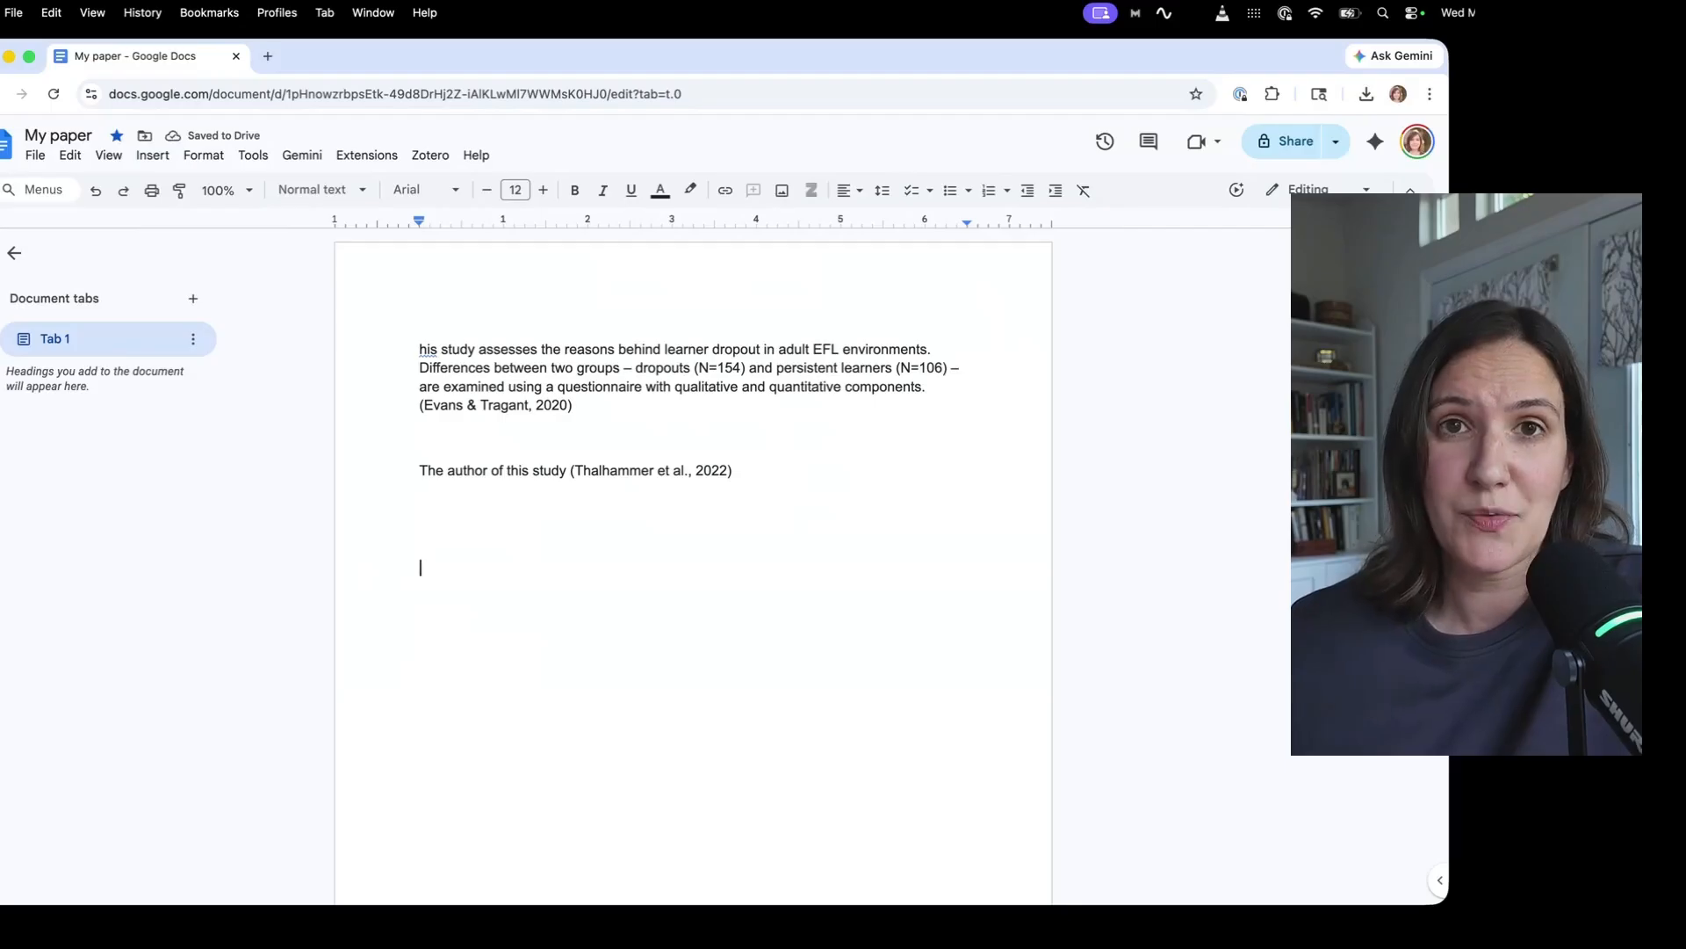
Add a "References" heading a few lines below the text and insert the Zotero bibliography under it.
text(References)
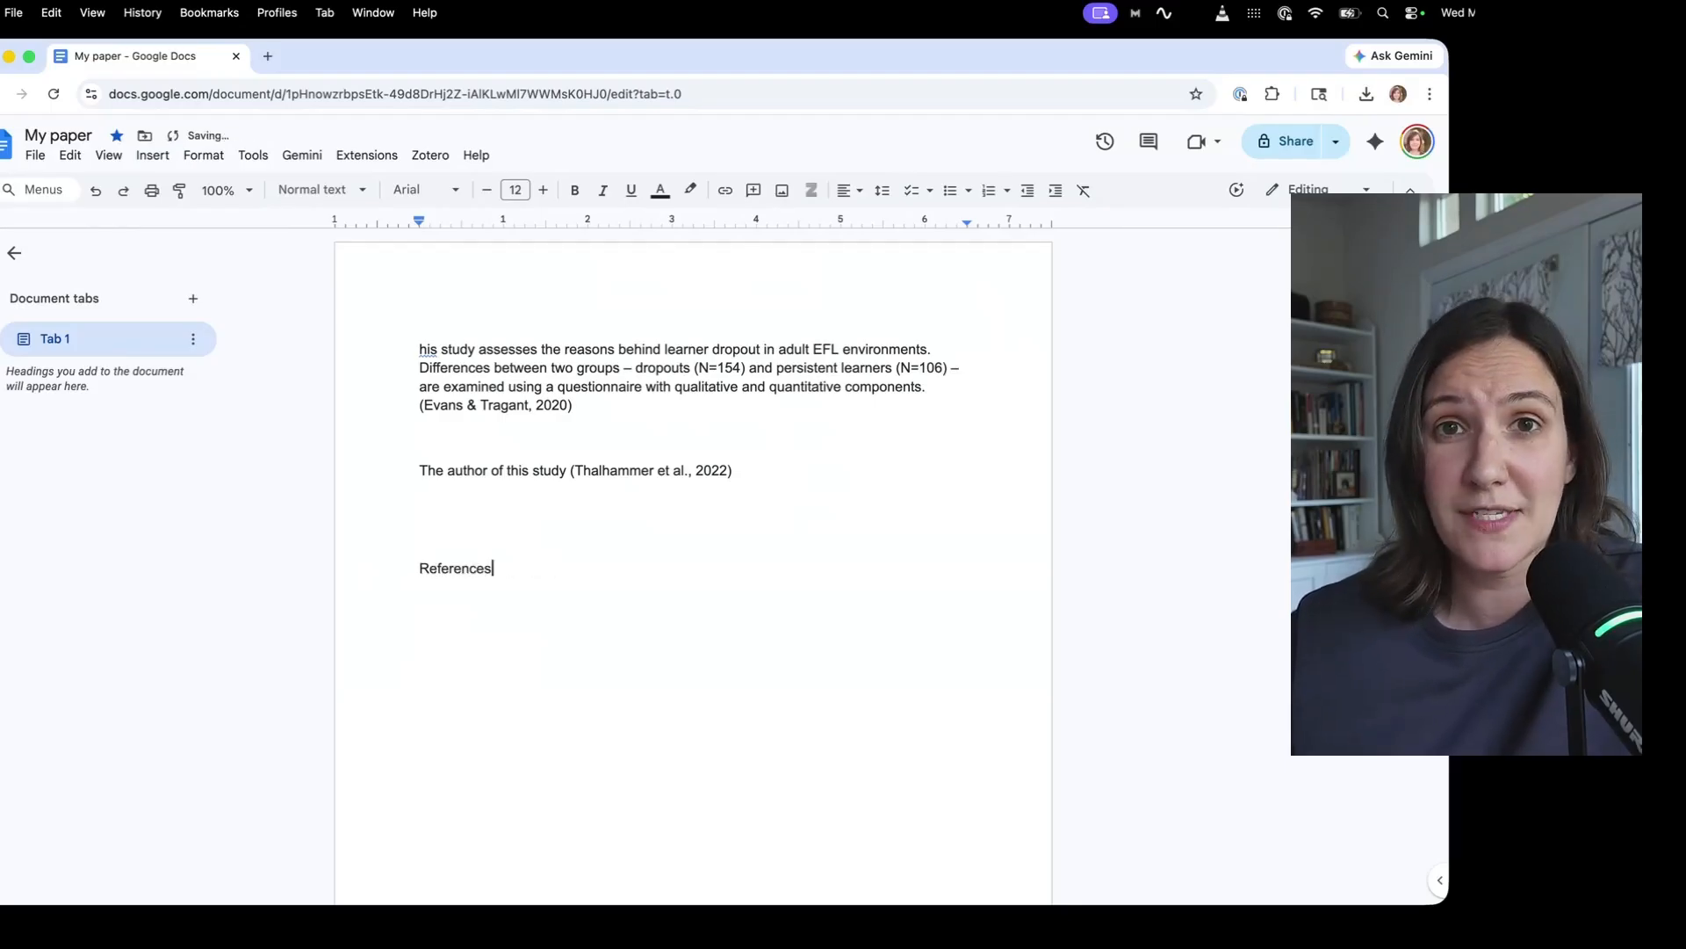
key(Return)
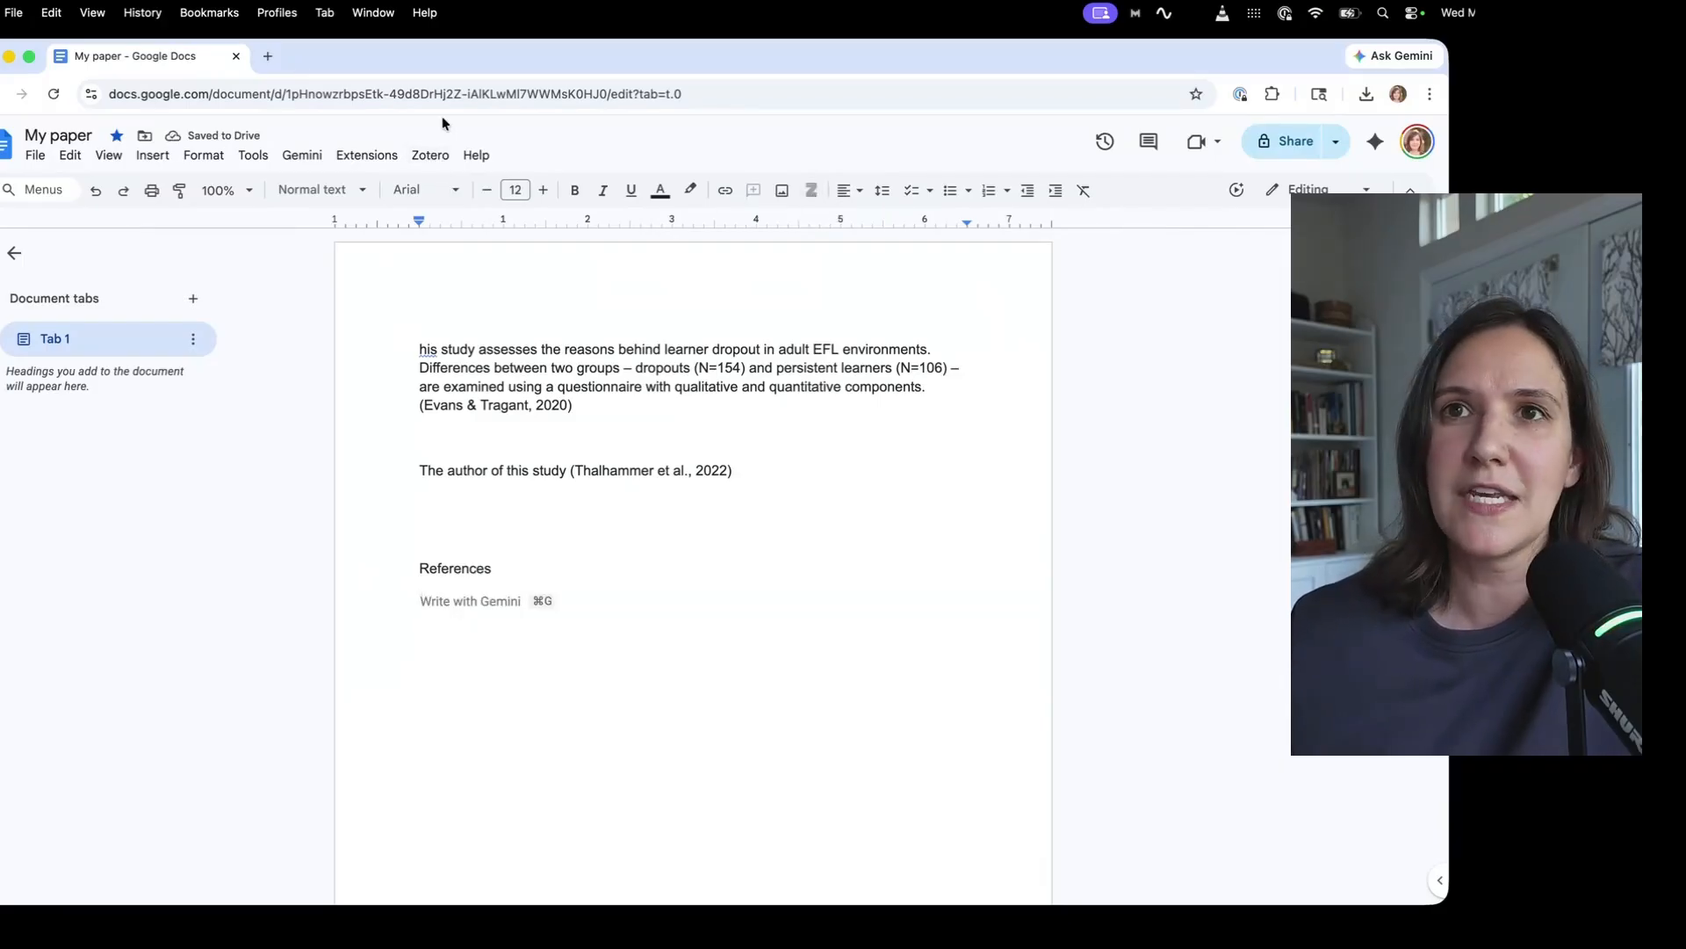
click(432, 158)
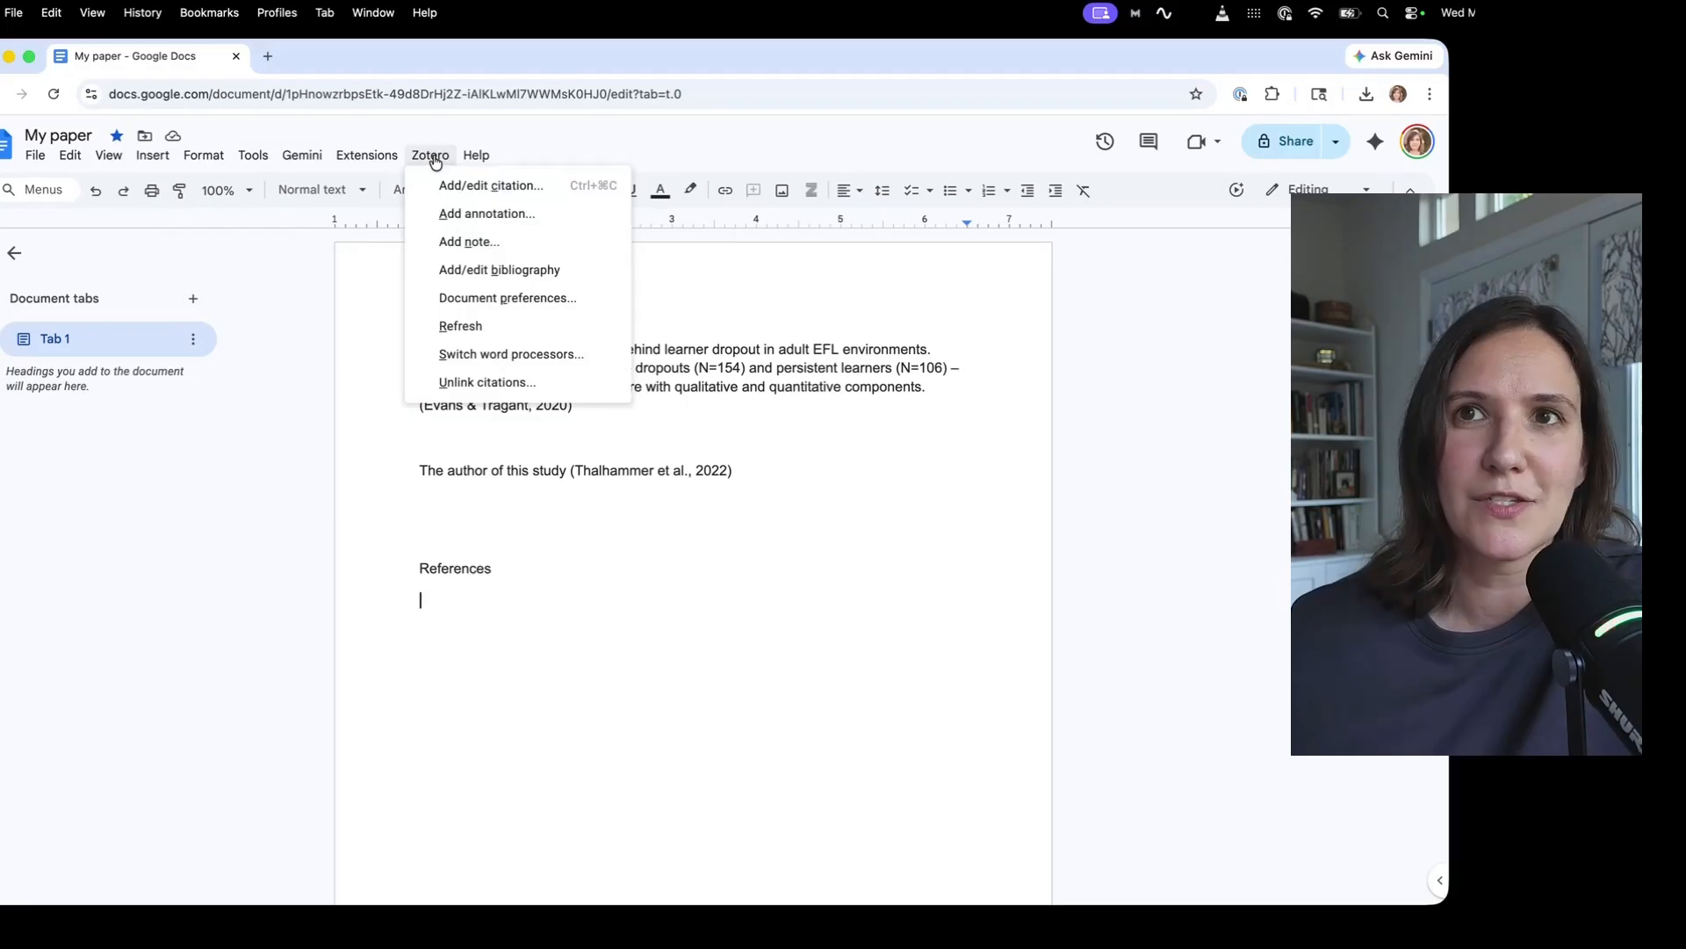
click(465, 268)
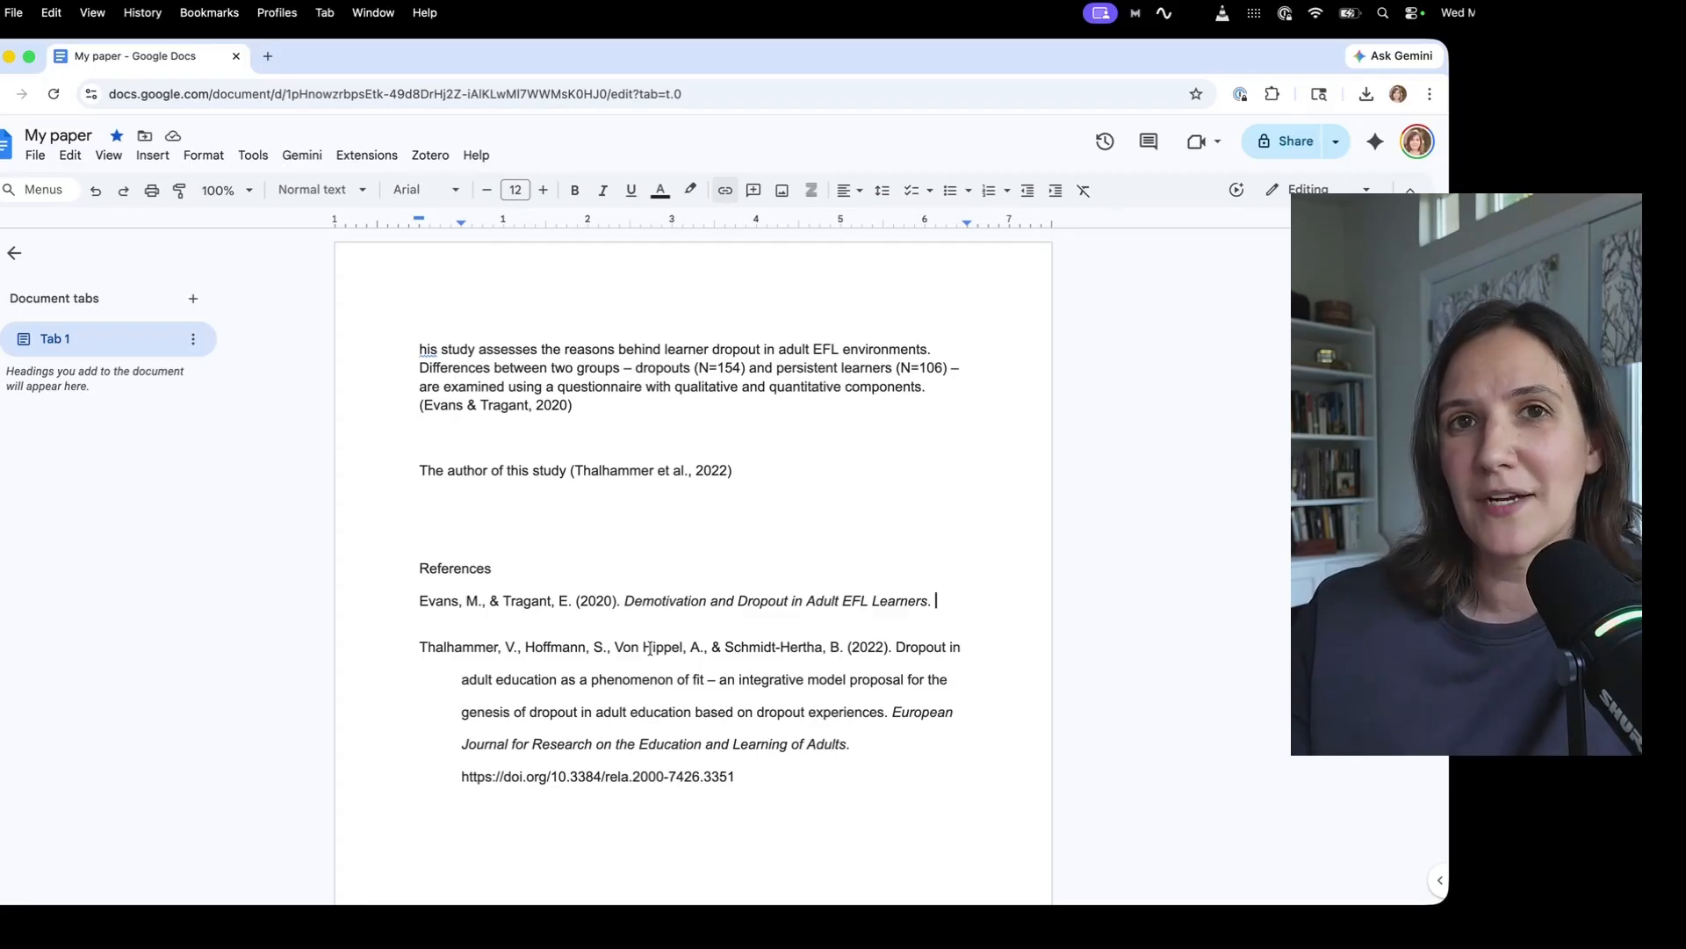
click(614, 634)
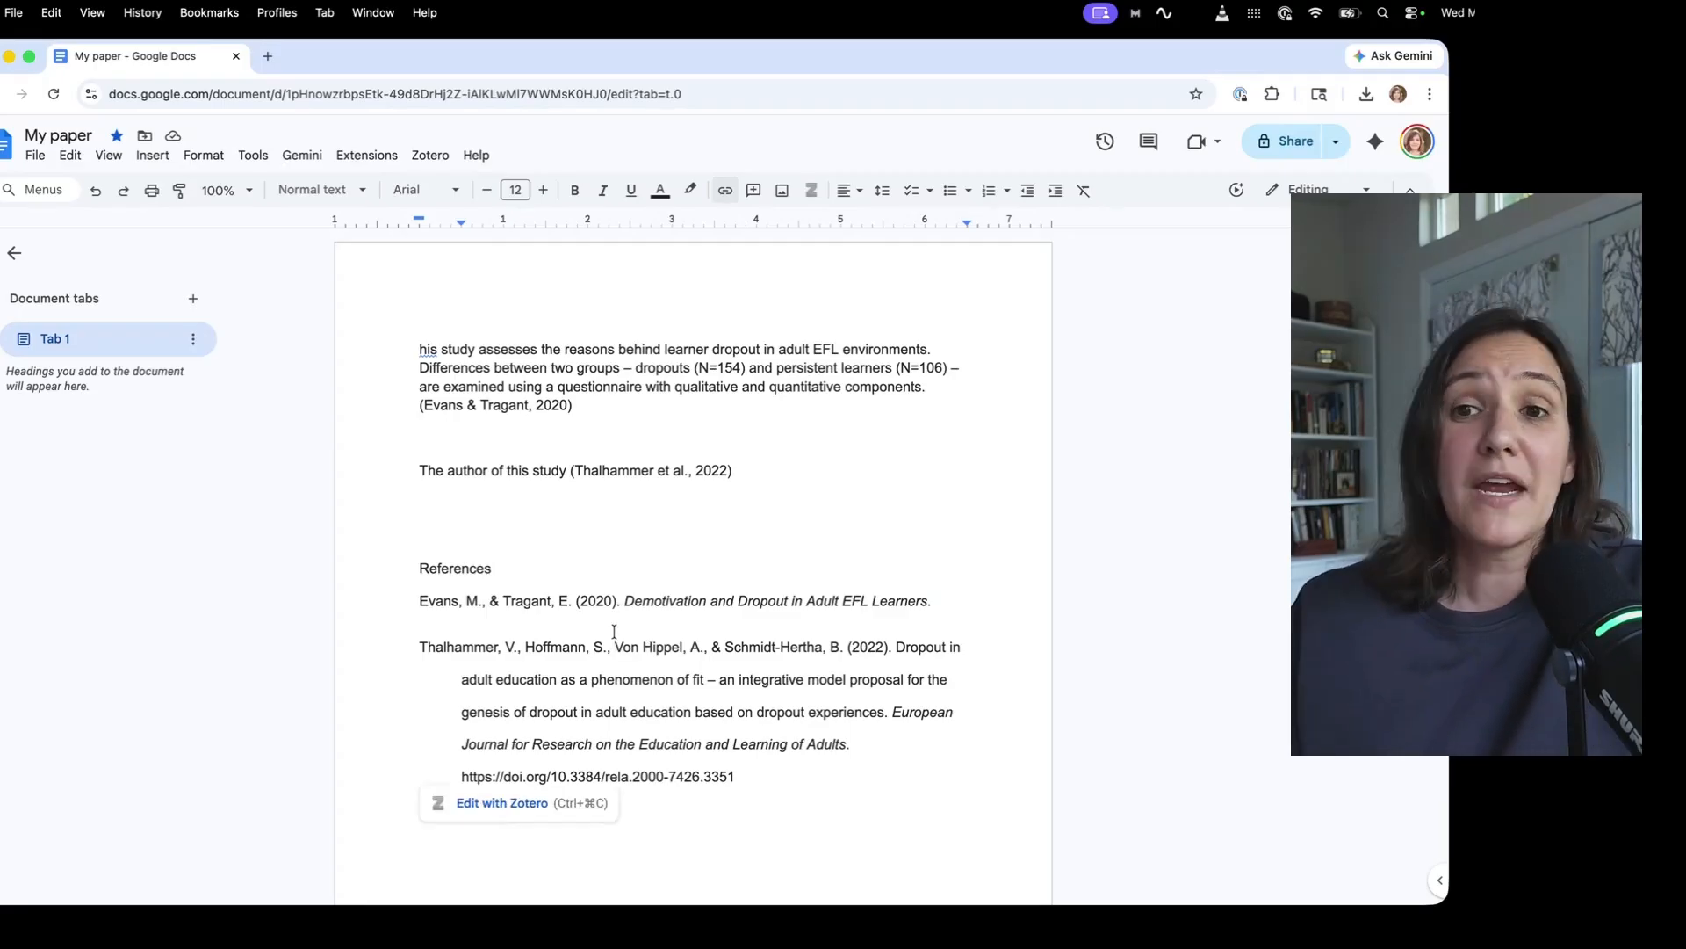